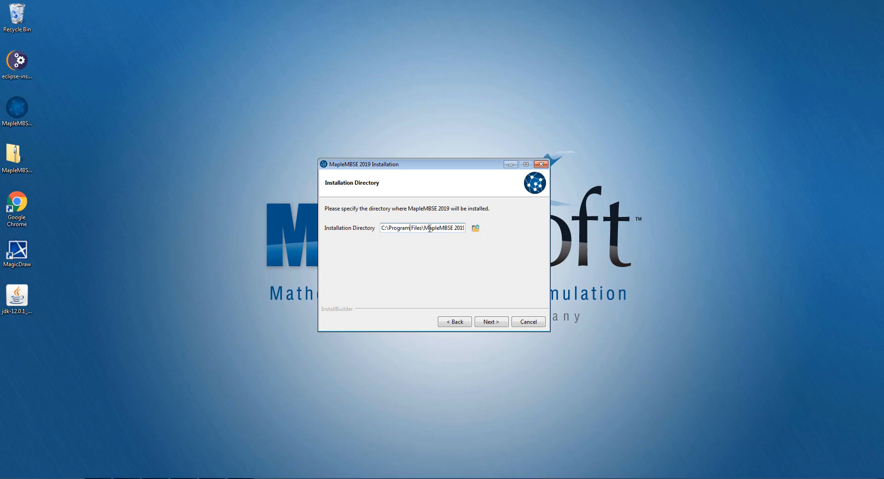
# Accept the default MapleMBSE 2019 installation directory and choose to have a desktop shortcut installed
pyautogui.click(492, 322)
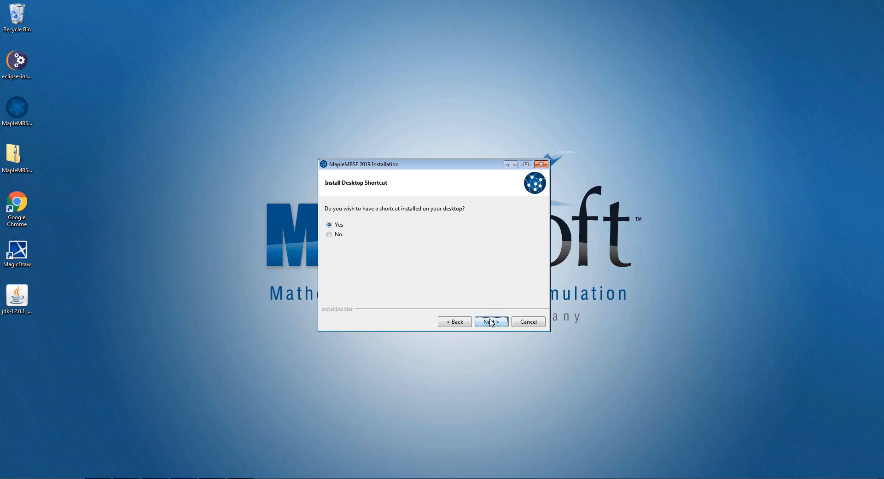
pyautogui.click(490, 321)
pyautogui.click(491, 322)
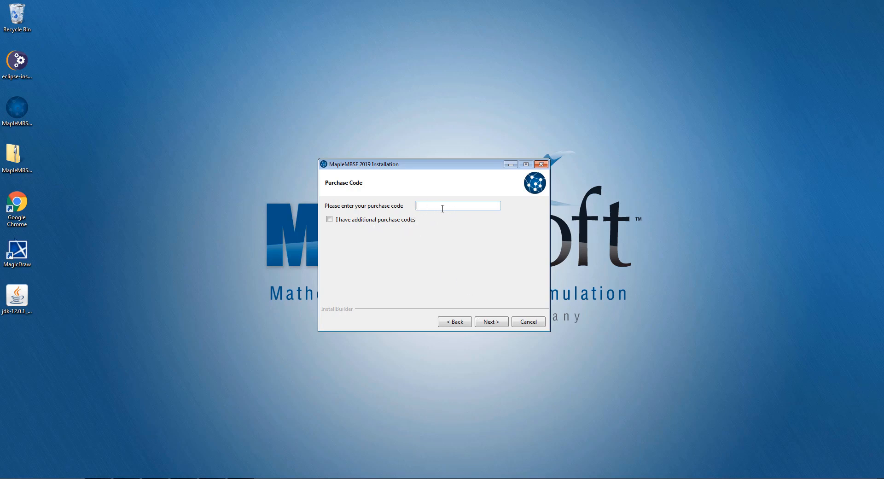
# Enter the purchase code to unlock the MapleMBSE products and proceed with the installation
pyautogui.click(211, 478)
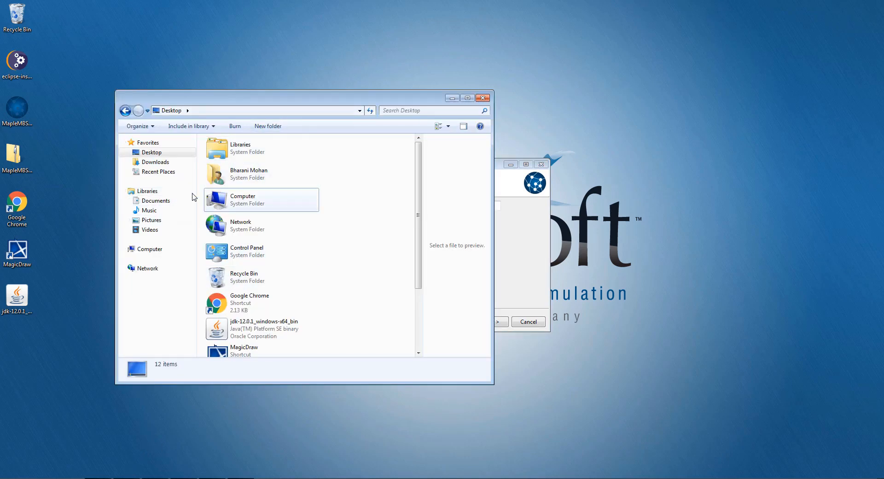
pyautogui.click(173, 201)
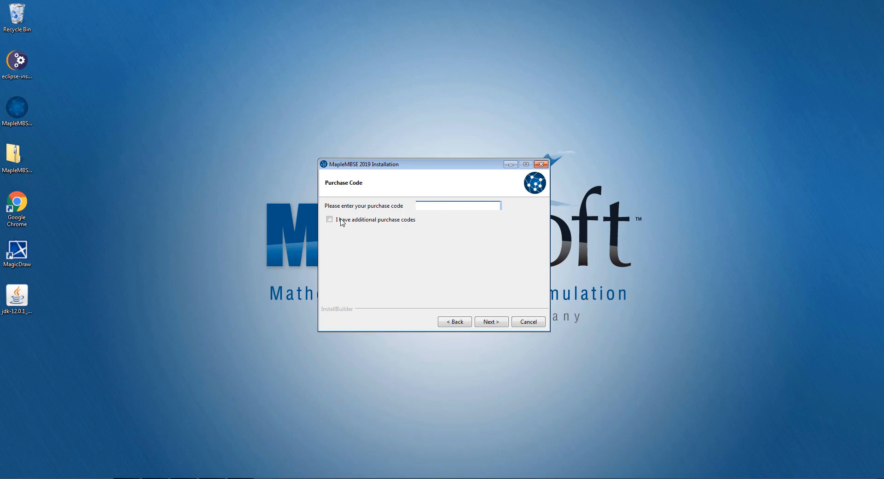
pyautogui.hotkey('ctrl', 'v')
pyautogui.click(491, 322)
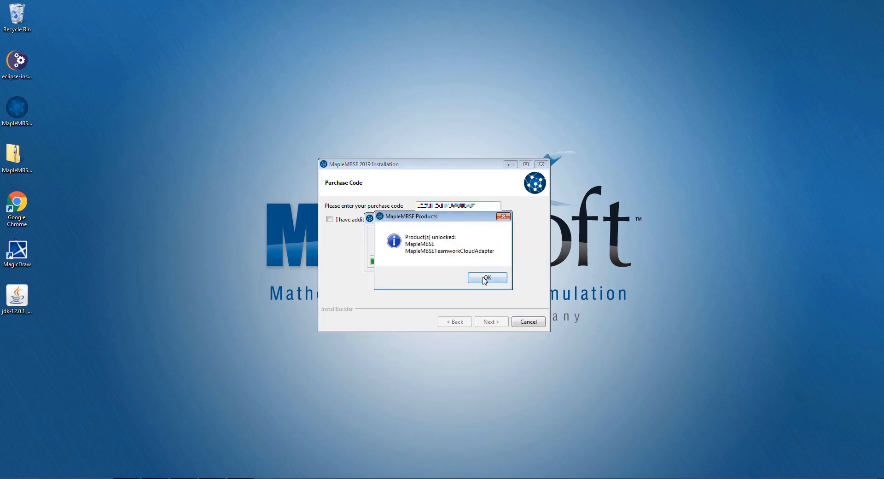
pyautogui.click(486, 277)
pyautogui.click(482, 326)
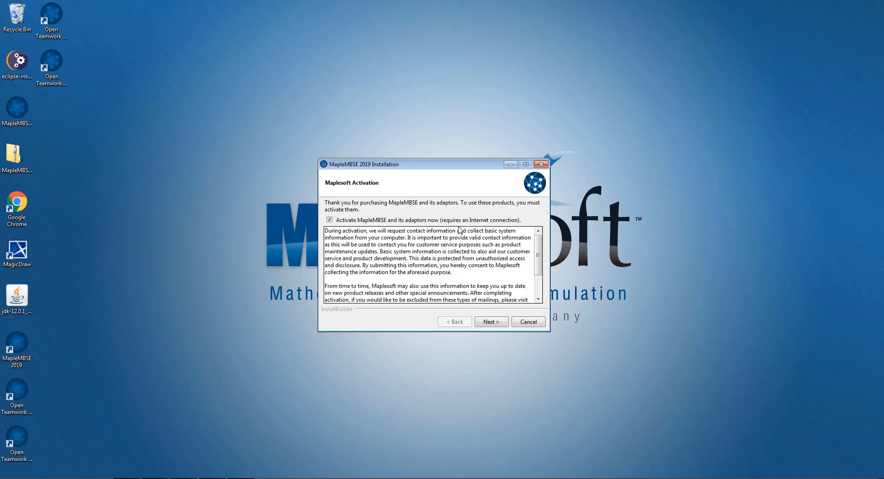
# Activate MapleMBSE and its adaptors online using the contact's name and e-mail address, and finish the setup wizard
pyautogui.moveTo(417, 164); pyautogui.dragTo(406, 122)
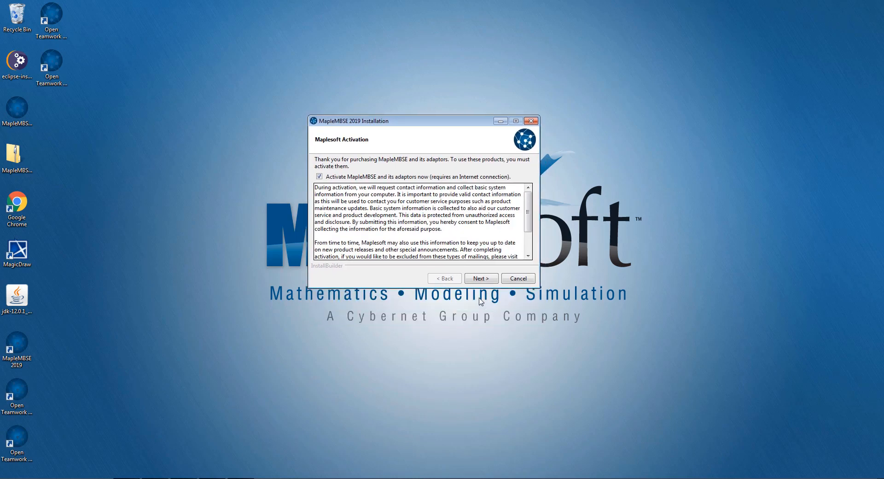
pyautogui.click(489, 280)
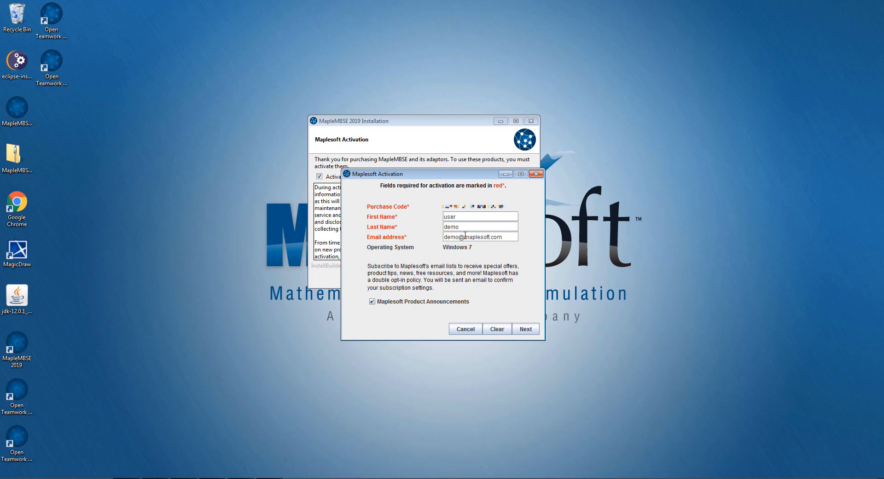
pyautogui.click(526, 329)
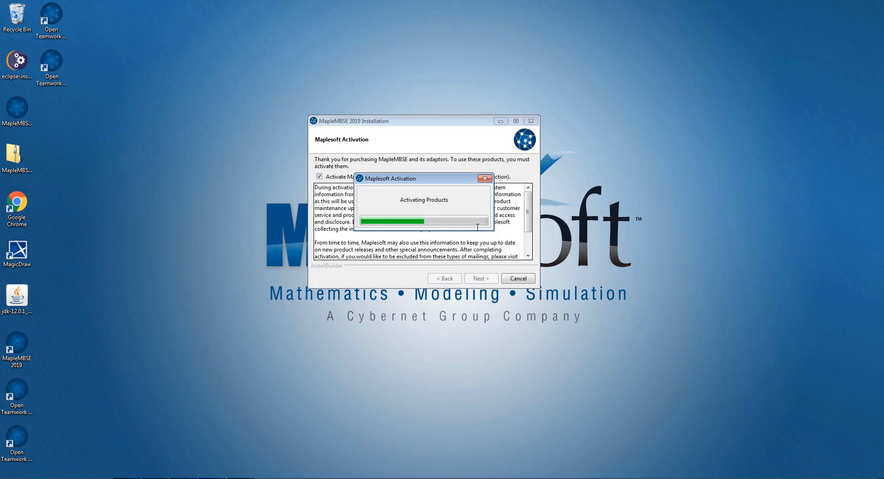
pyautogui.click(521, 275)
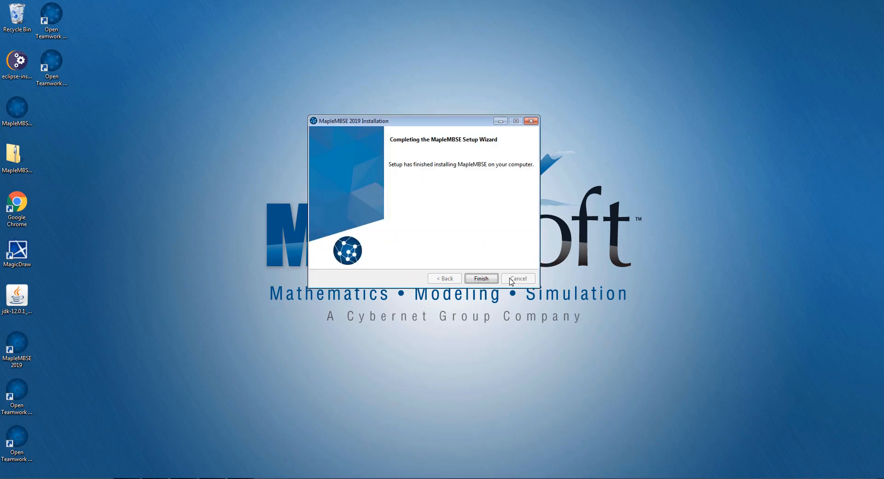
pyautogui.click(481, 278)
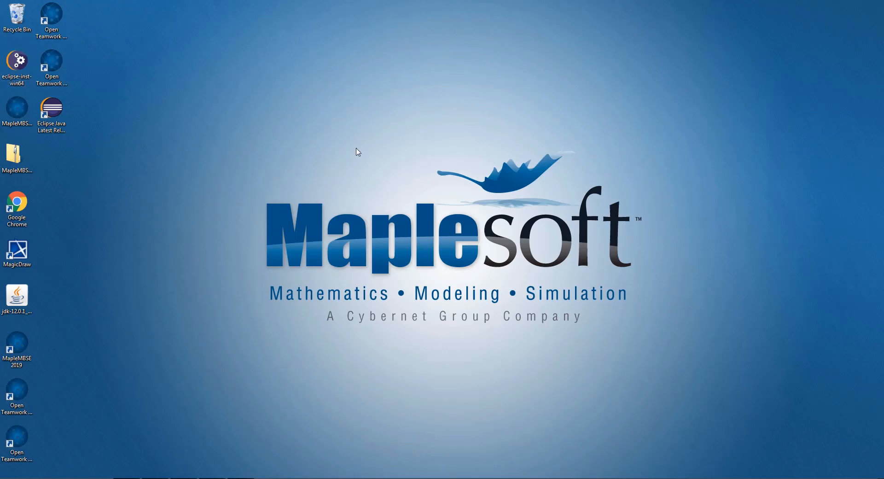
# Launch MapleMBSE 2019 and open the UserGuide configuration file with the UserGuide.uml model from the Example\UserGuide folder
pyautogui.click(24, 363)
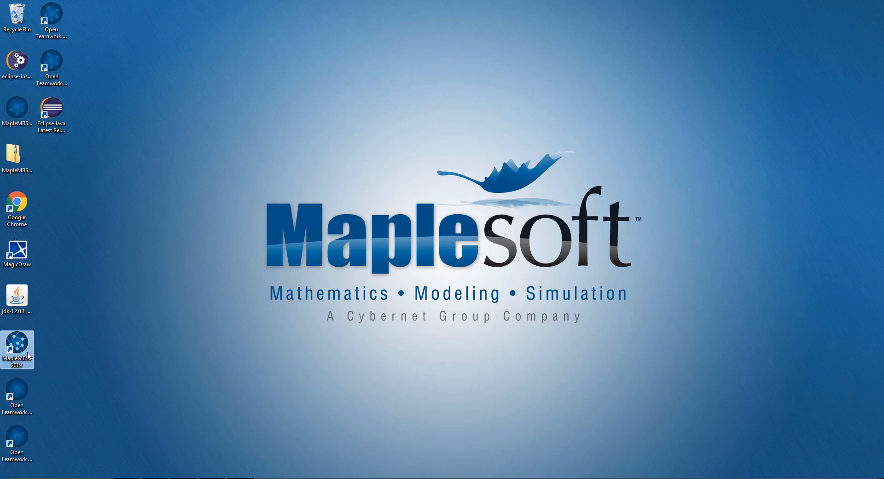
pyautogui.click(348, 253)
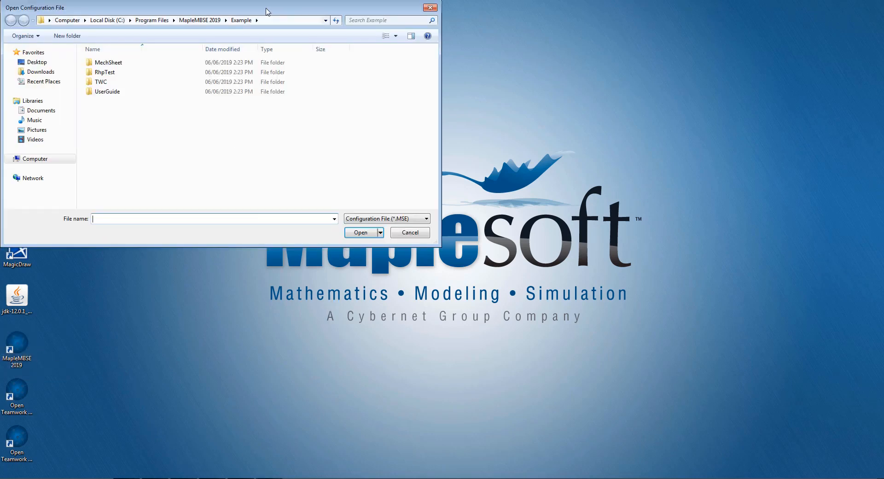
pyautogui.moveTo(265, 9); pyautogui.dragTo(302, 54)
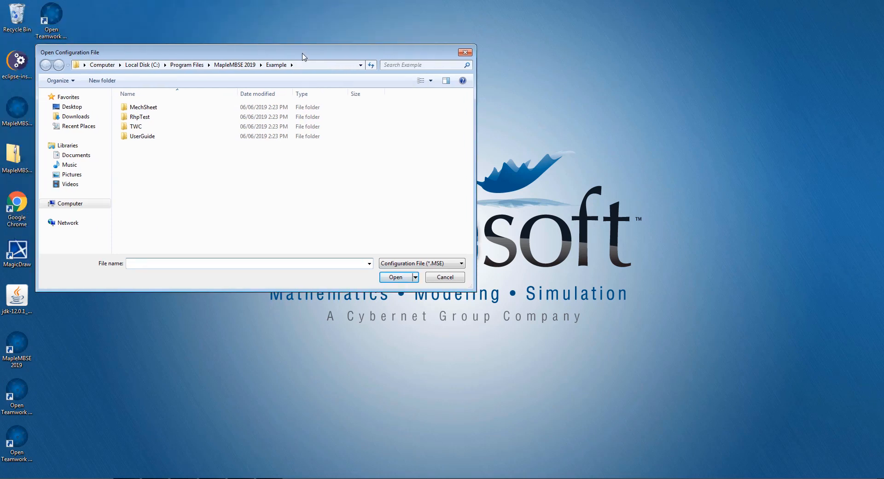
pyautogui.doubleClick(147, 136)
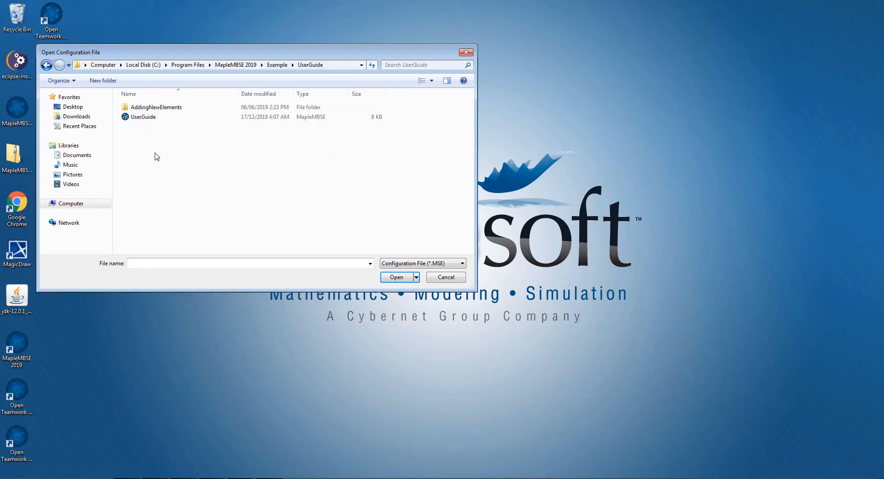
pyautogui.click(153, 119)
pyautogui.click(393, 278)
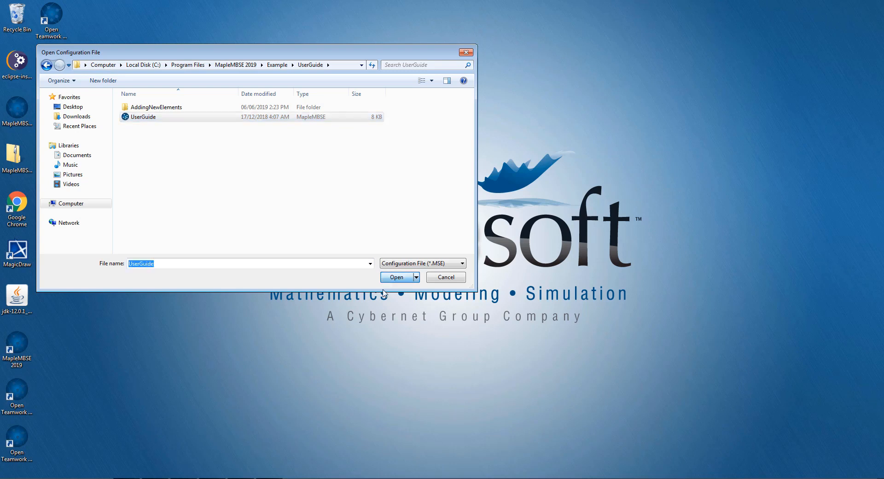
pyautogui.click(163, 127)
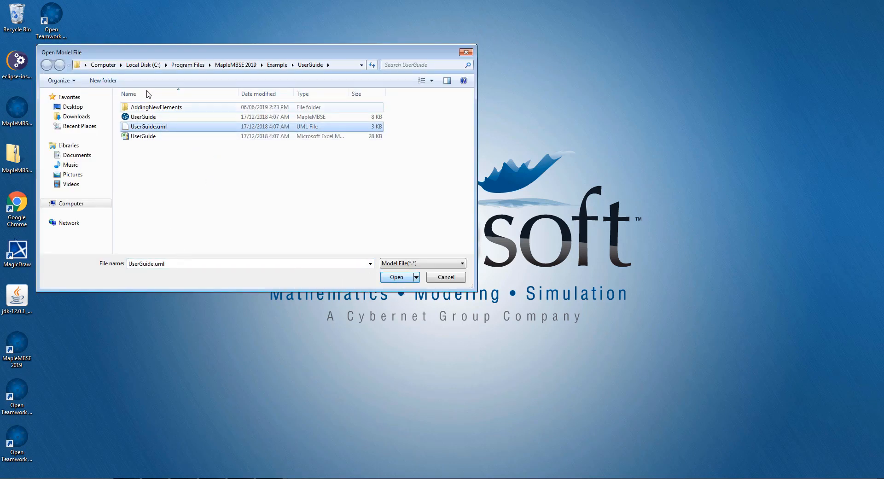
pyautogui.click(401, 278)
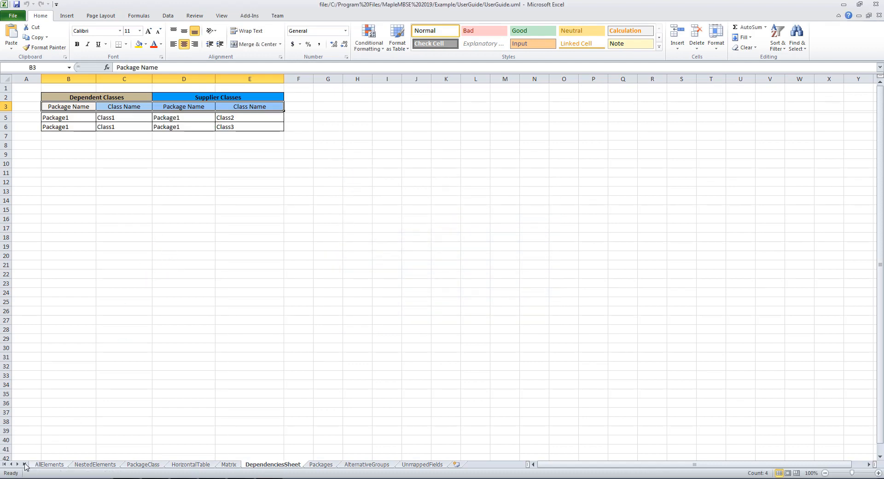
# Examine the package, class, property and property type entries on the AllElements sheet
pyautogui.click(44, 466)
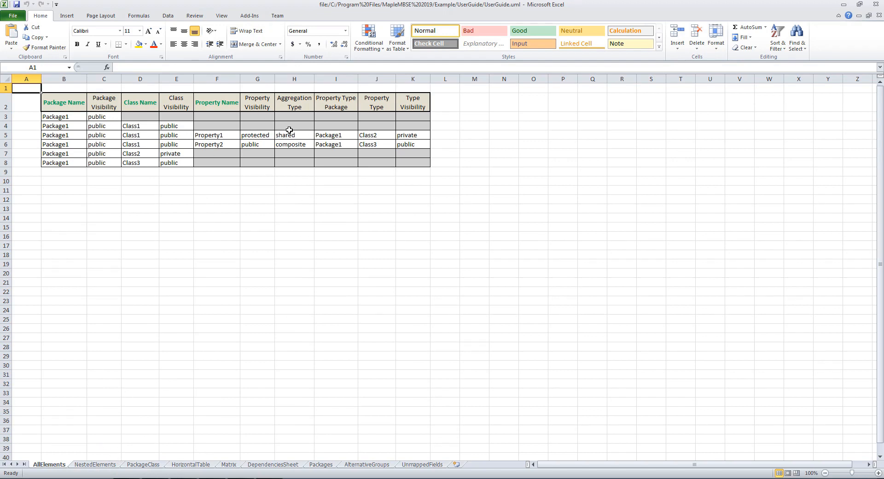
pyautogui.click(67, 117)
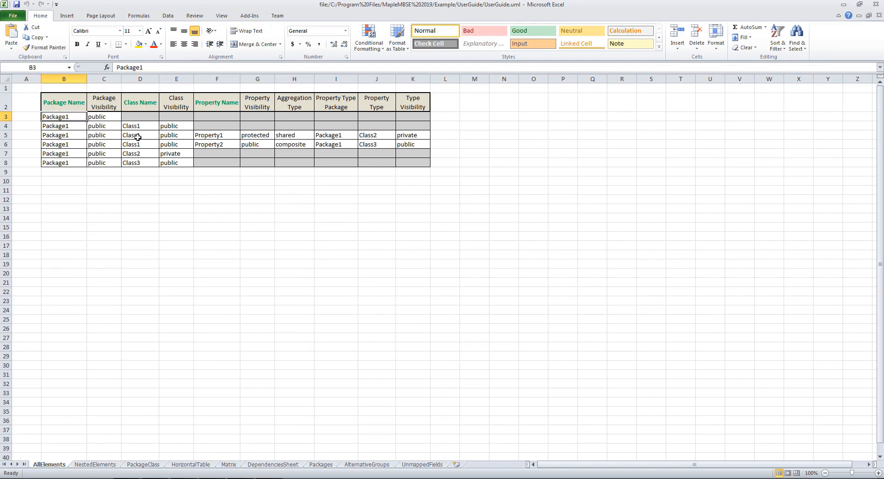
pyautogui.moveTo(140, 126); pyautogui.dragTo(144, 164)
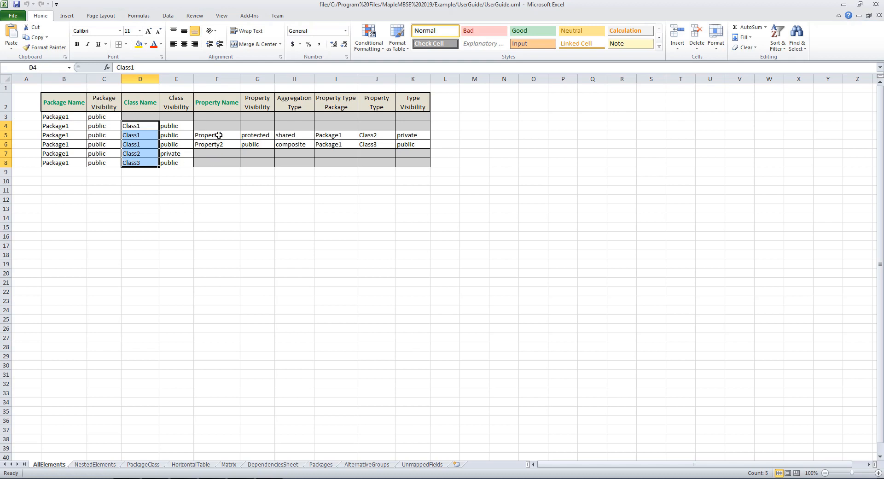
pyautogui.moveTo(218, 135); pyautogui.dragTo(301, 149)
pyautogui.moveTo(370, 136); pyautogui.dragTo(376, 144)
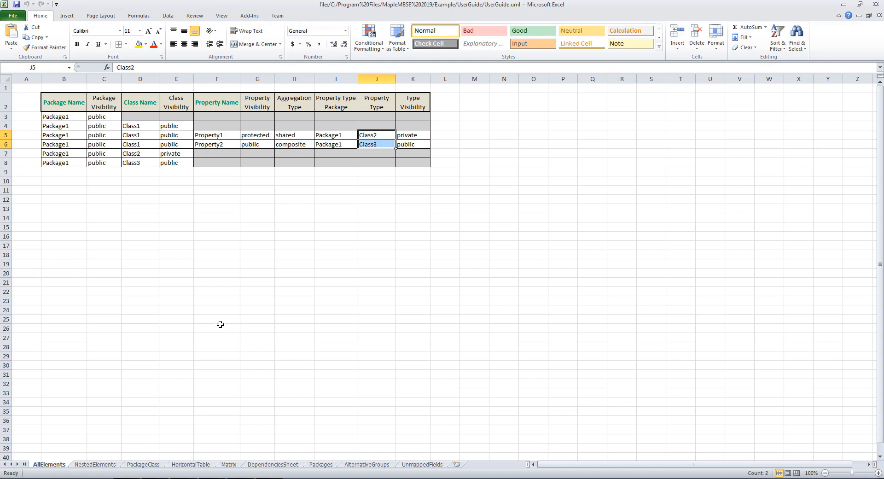
# Review the model views from NestedElements through Packages, and return to the AllElements sheet
pyautogui.click(88, 464)
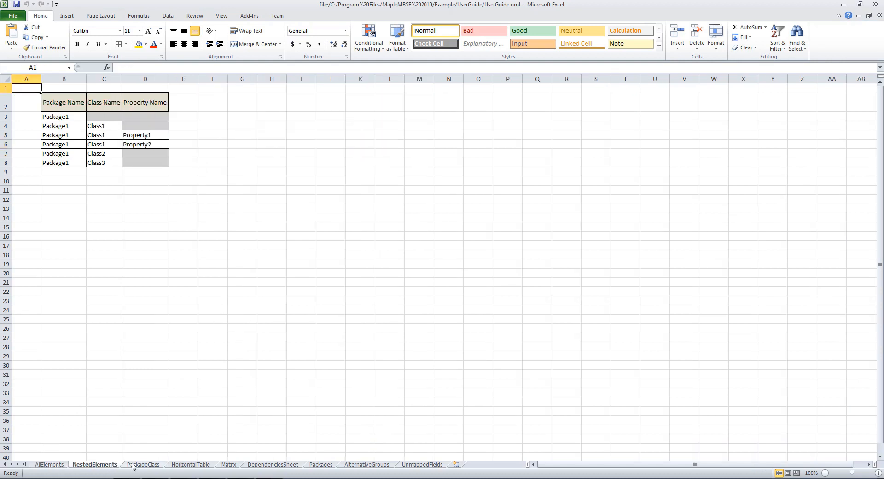
pyautogui.click(133, 465)
pyautogui.click(190, 464)
pyautogui.click(228, 465)
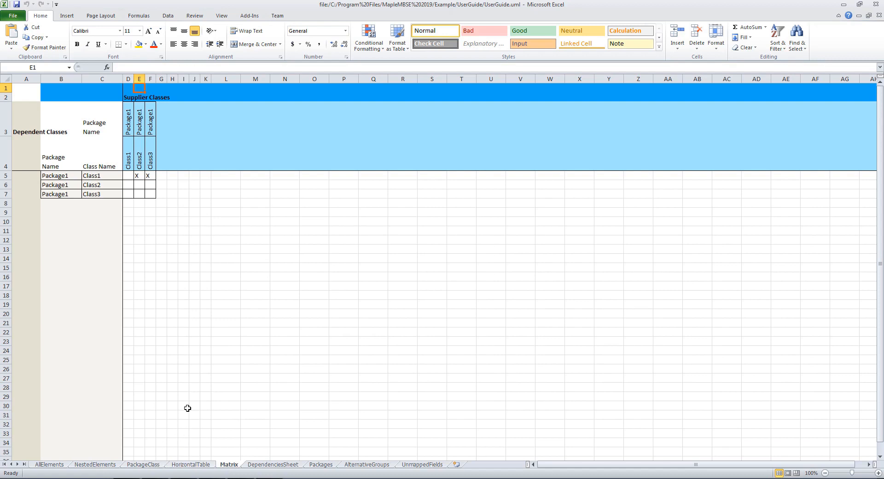
pyautogui.click(286, 465)
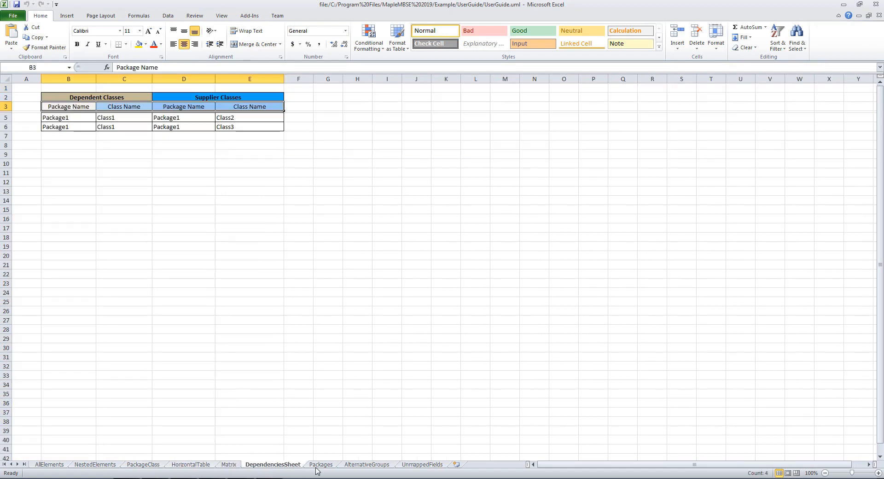
pyautogui.click(319, 465)
pyautogui.click(174, 466)
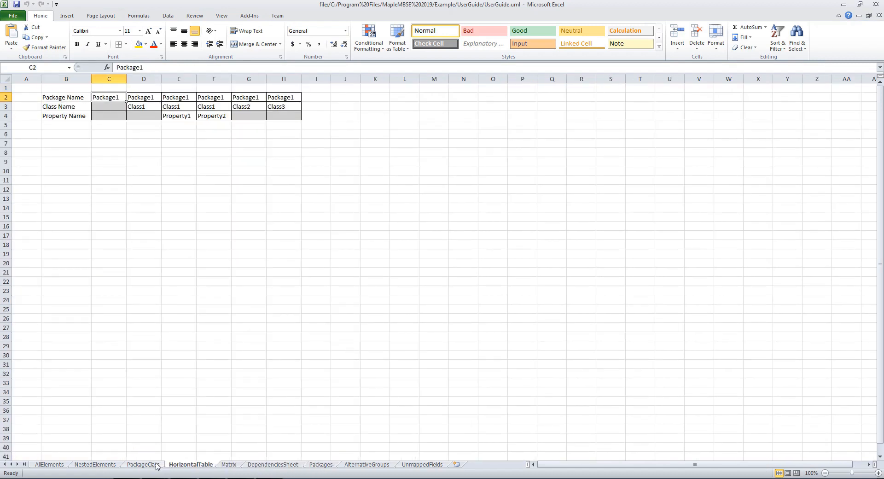
pyautogui.click(157, 465)
pyautogui.click(99, 465)
pyautogui.click(64, 464)
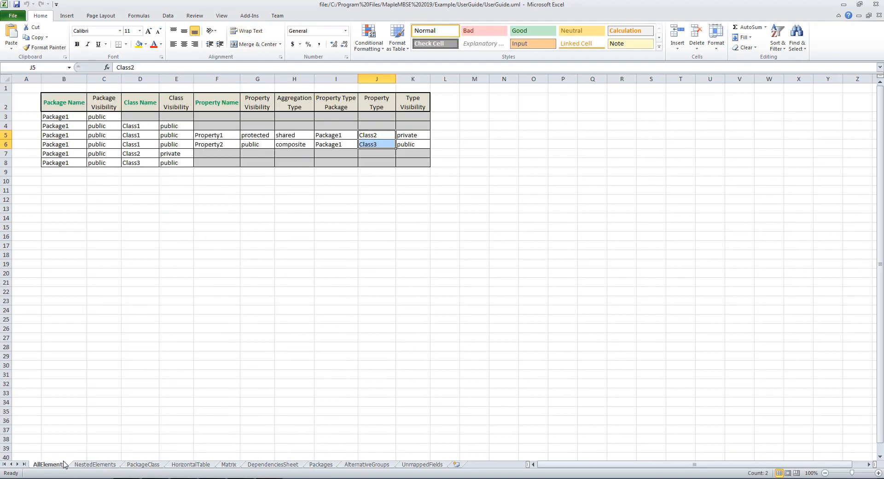
# Close the UserGuide model workbook and return to the desktop
pyautogui.click(443, 200)
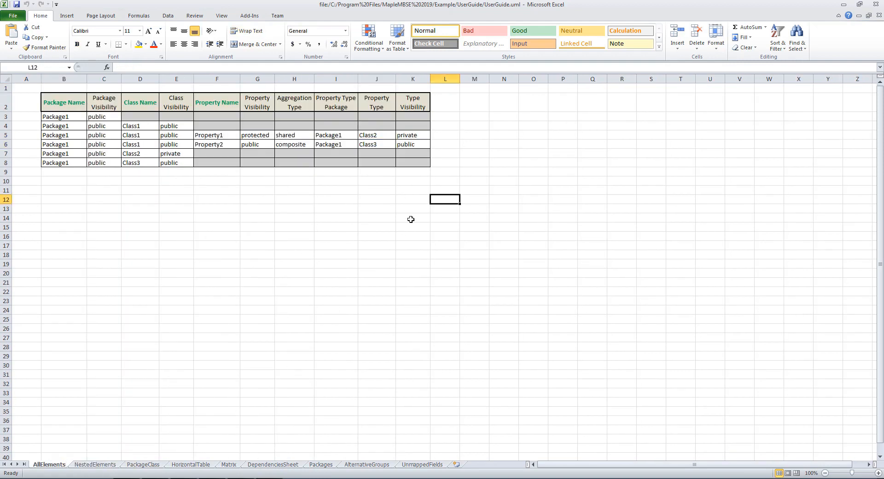
pyautogui.click(875, 4)
pyautogui.click(538, 282)
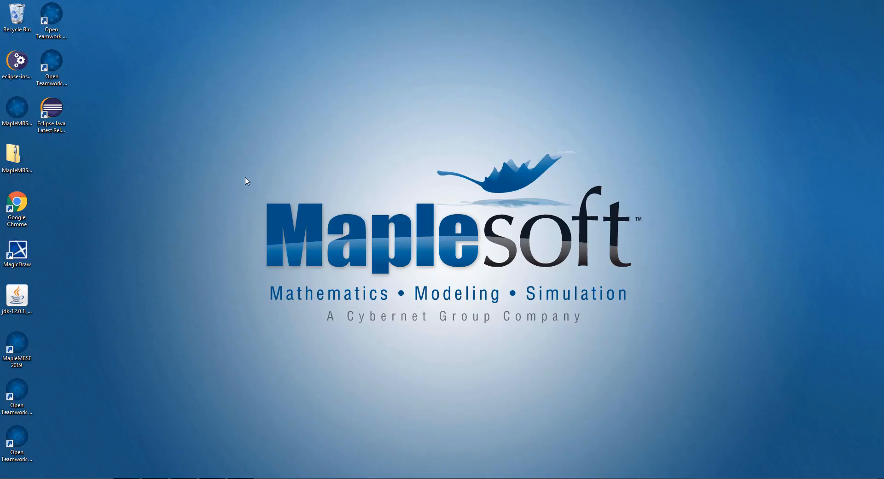
# Examine the full names of the four Open Teamwork Cloud shortcuts on the desktop
pyautogui.click(17, 391)
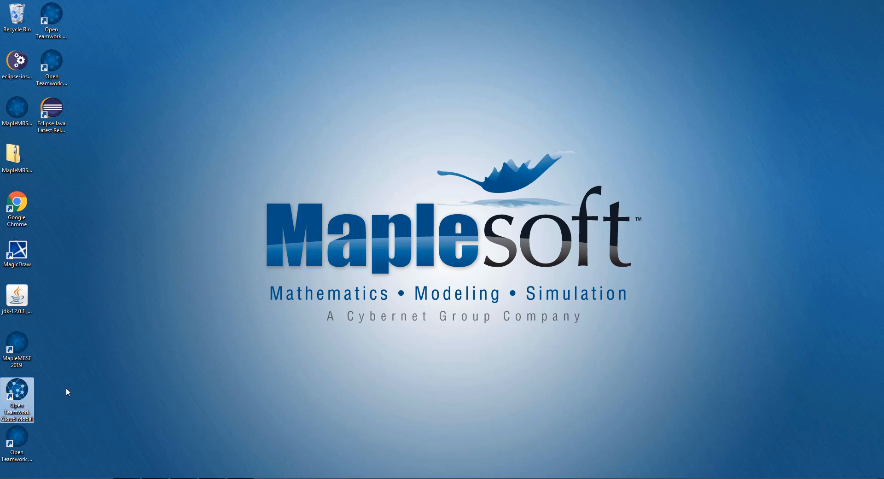
pyautogui.click(16, 440)
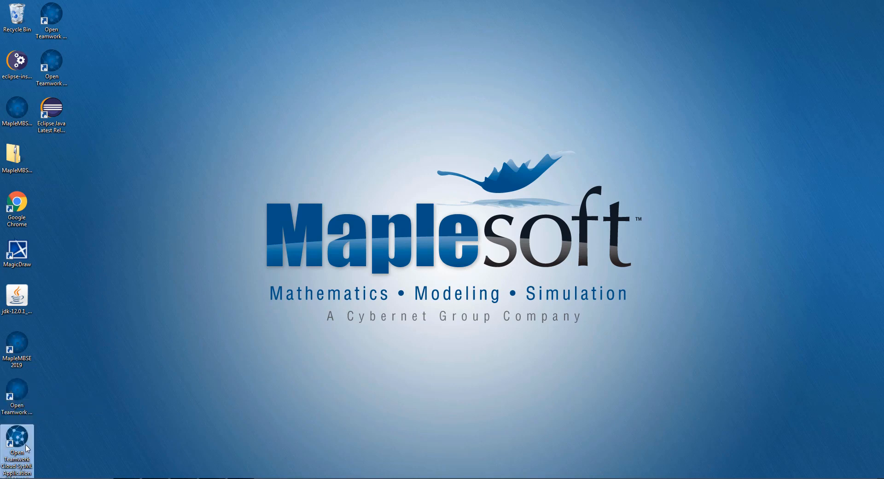
pyautogui.click(58, 24)
pyautogui.click(64, 69)
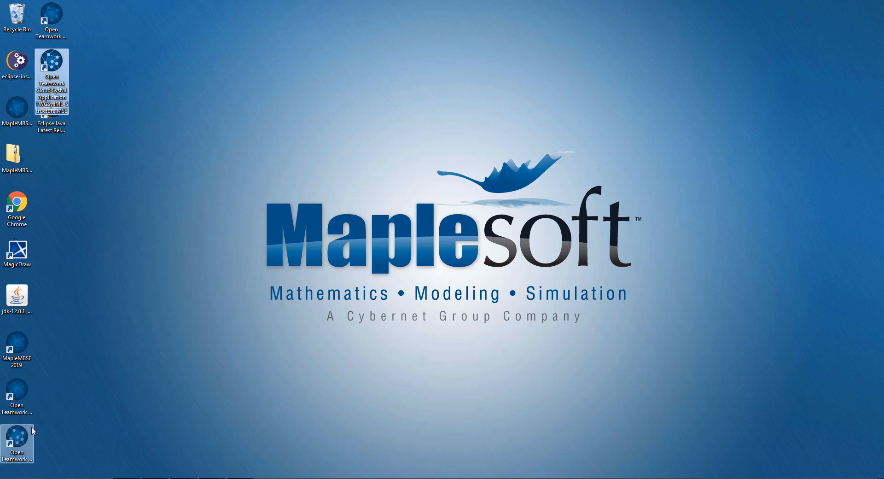
pyautogui.click(141, 449)
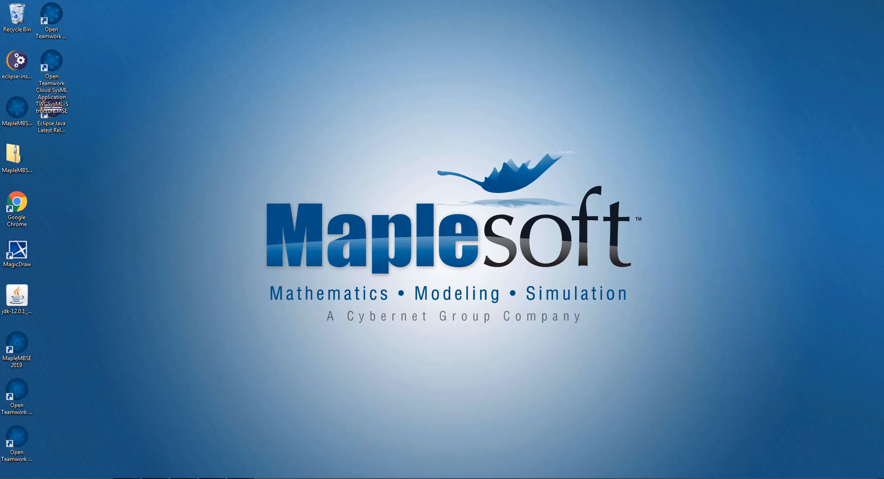
# Open the TWCSample-README file from the Example\TWC folder of the MapleMBSE 2019 installation in C:\Program Files
pyautogui.click(98, 477)
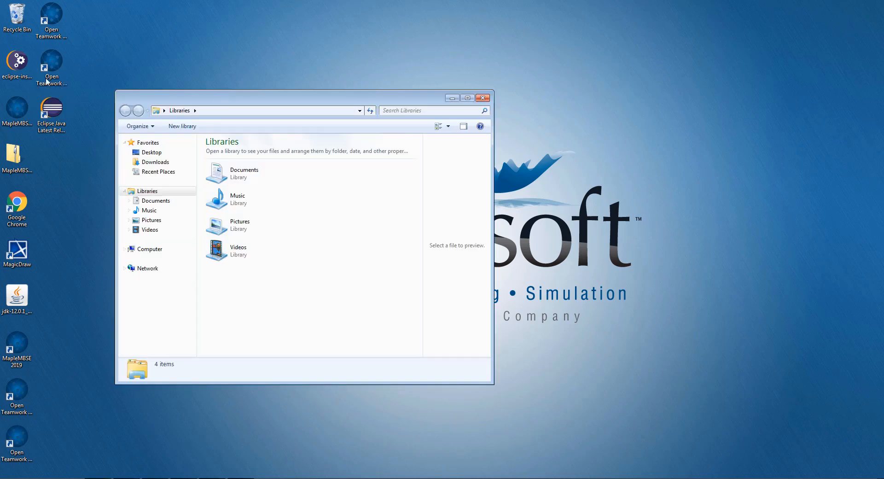
pyautogui.click(149, 248)
pyautogui.doubleClick(251, 165)
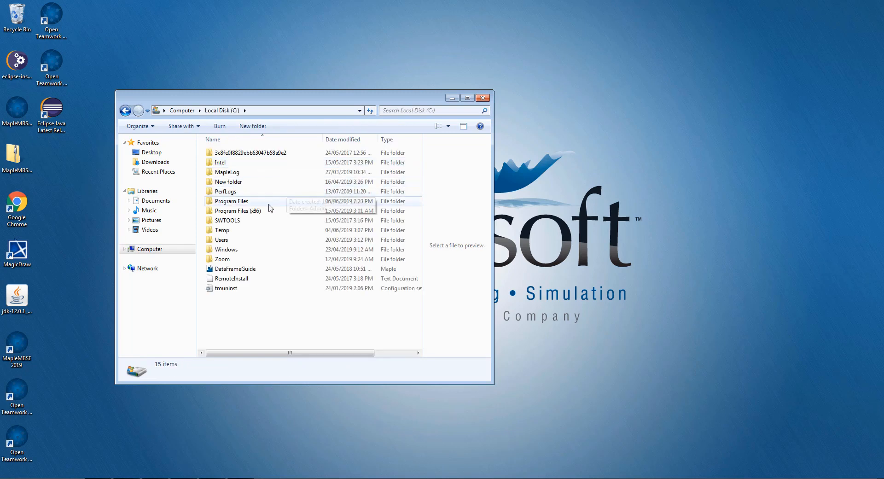
pyautogui.doubleClick(235, 201)
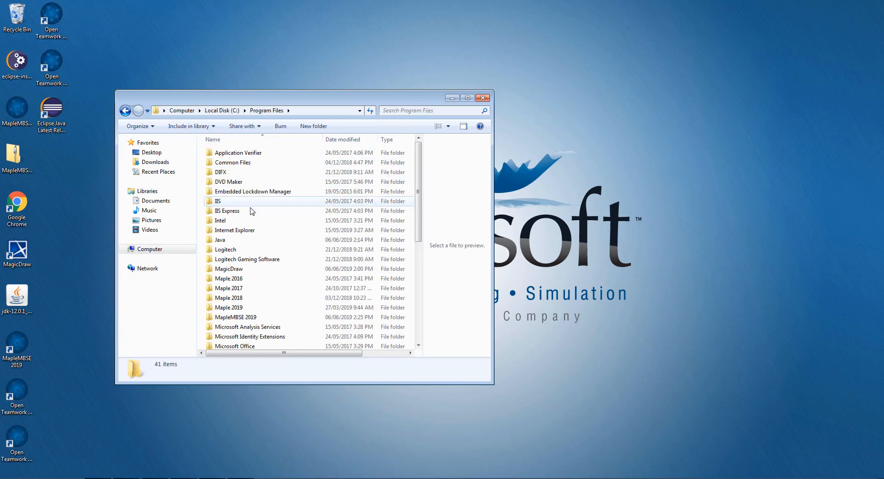
pyautogui.doubleClick(245, 317)
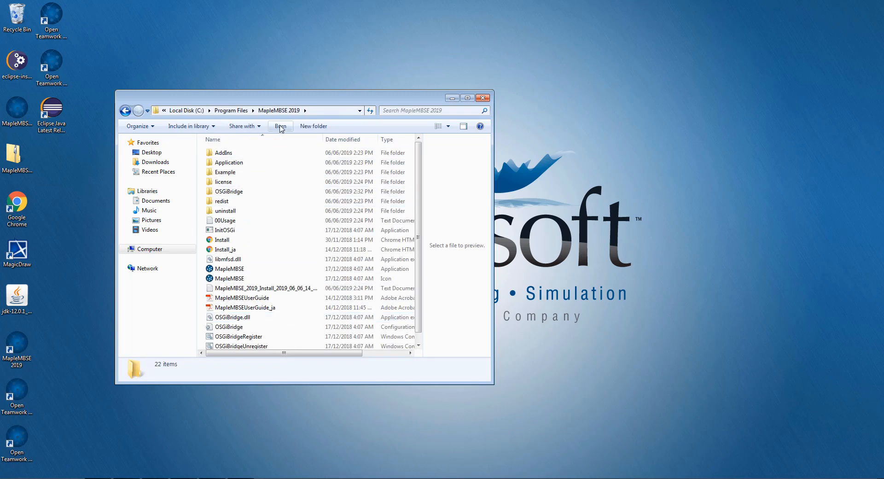
pyautogui.doubleClick(225, 172)
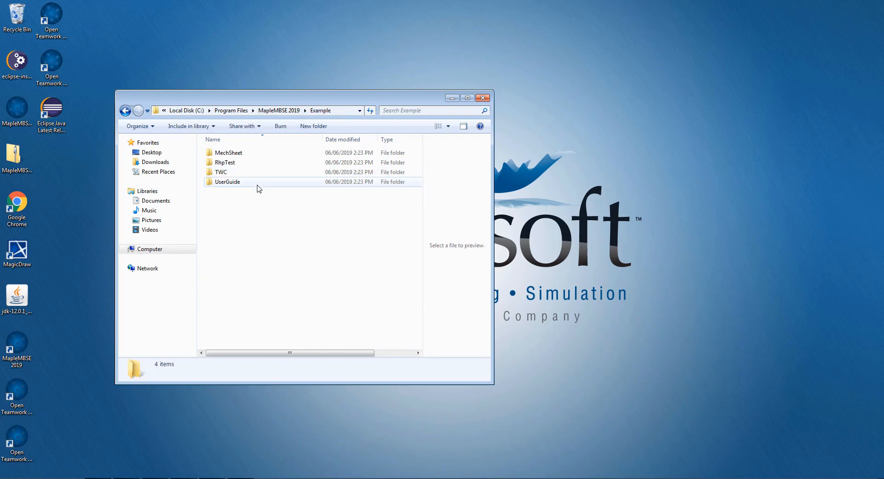
pyautogui.doubleClick(247, 174)
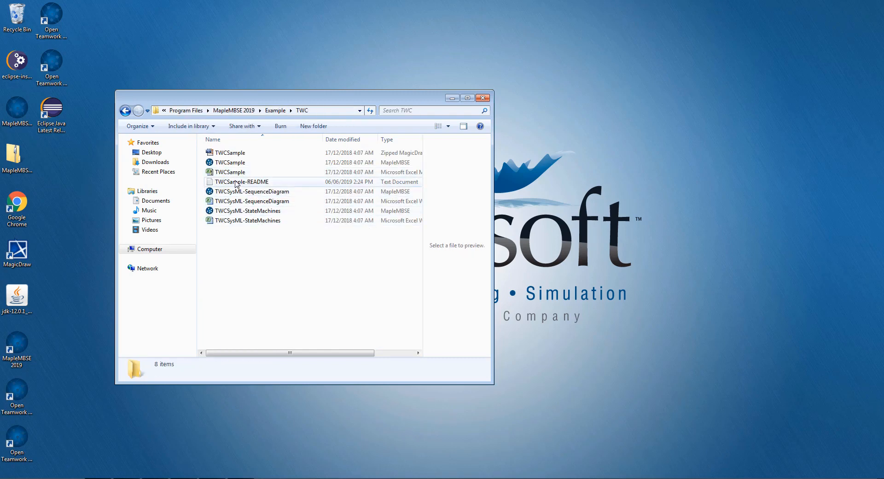
pyautogui.doubleClick(249, 182)
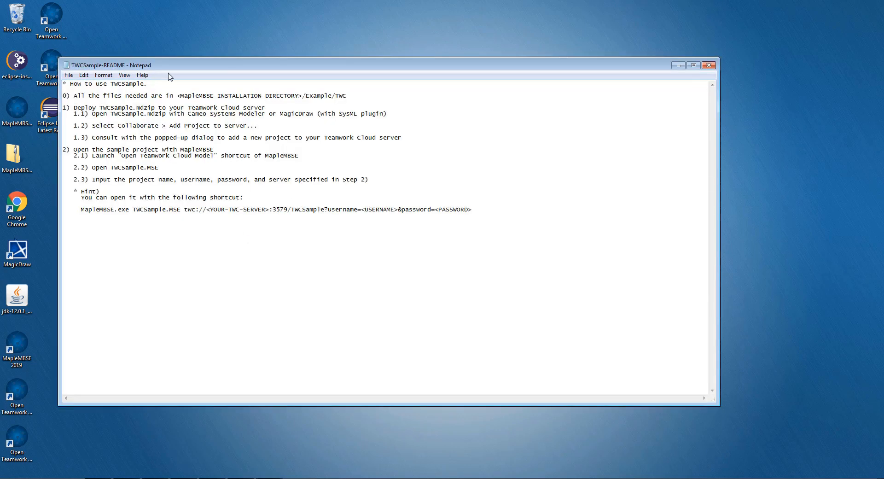
# Check which project file the README says to deploy, and locate the TWCSample MagicDraw project in the TWC folder
pyautogui.moveTo(175, 65); pyautogui.dragTo(190, 65)
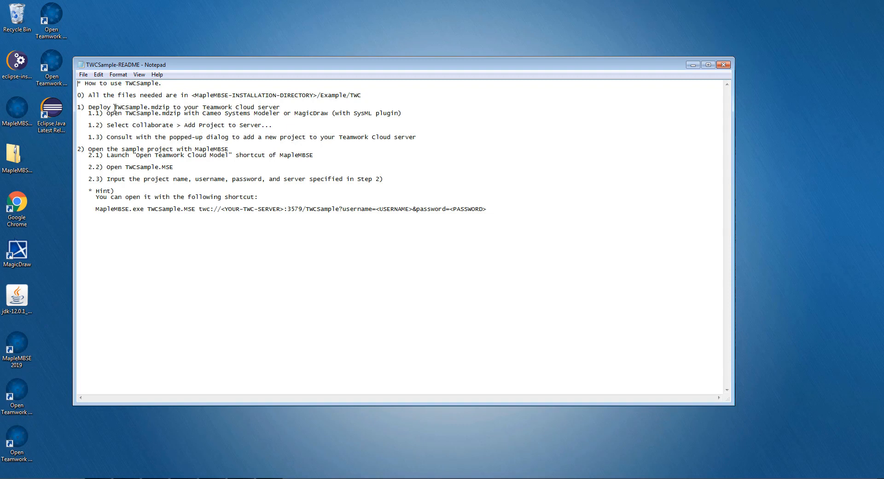
pyautogui.moveTo(115, 107); pyautogui.dragTo(172, 108)
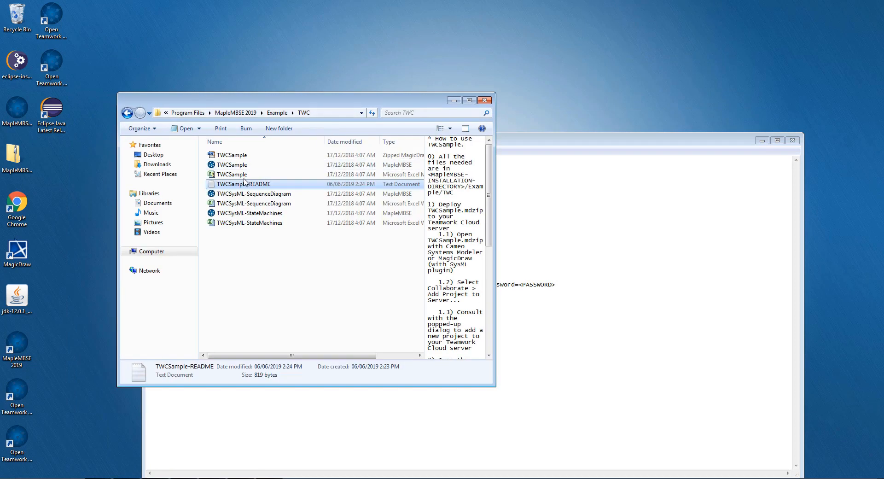
pyautogui.click(232, 154)
pyautogui.click(594, 160)
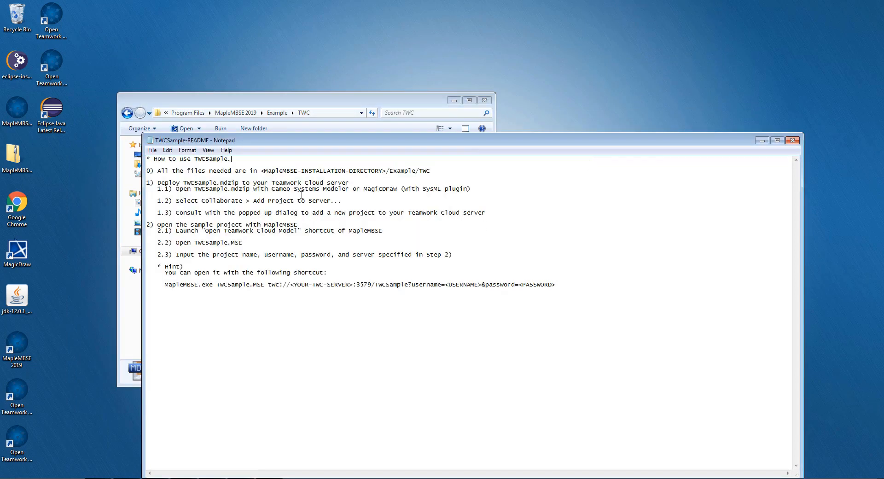
# Read the README's steps for adding the sample project to the Teamwork Cloud server, and close the README
pyautogui.moveTo(317, 140); pyautogui.dragTo(336, 82)
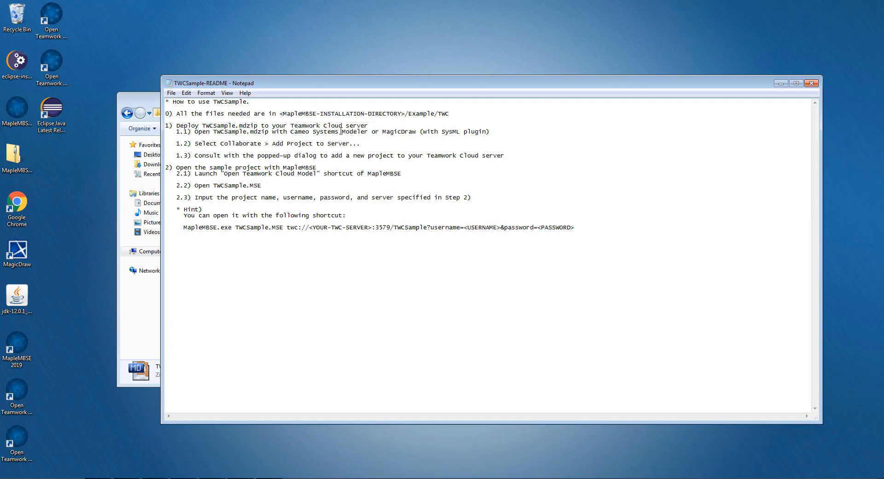
pyautogui.doubleClick(240, 145)
pyautogui.click(324, 149)
pyautogui.moveTo(511, 155); pyautogui.dragTo(442, 161)
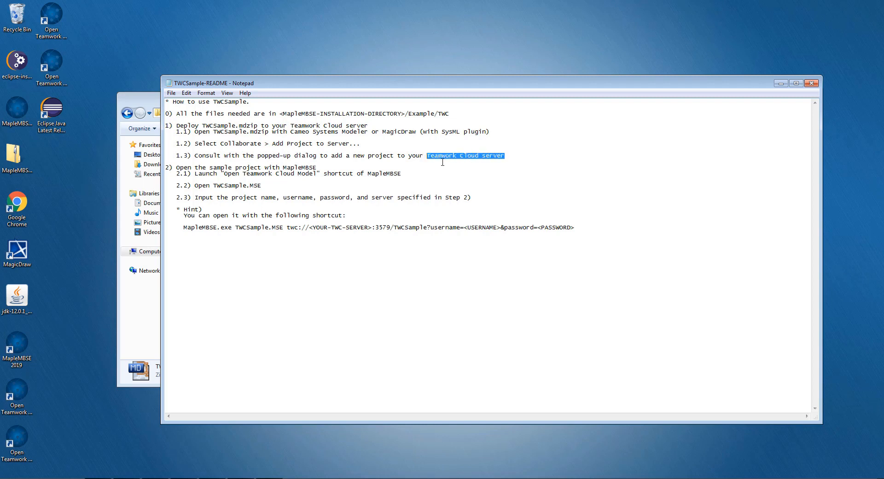
pyautogui.click(437, 161)
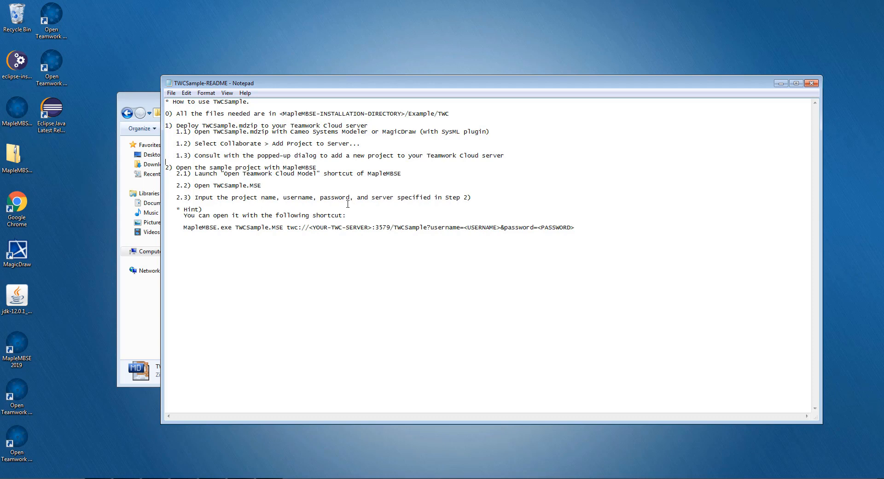
pyautogui.click(811, 83)
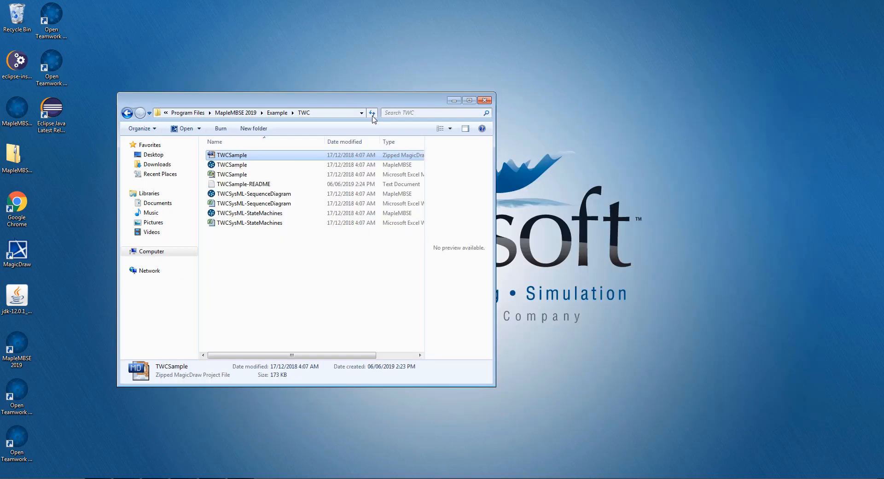
# Open the TWCSysMLApplication-README file from the Application\TWCSysML folder of the MapleMBSE 2019 installation
pyautogui.click(278, 113)
pyautogui.click(251, 113)
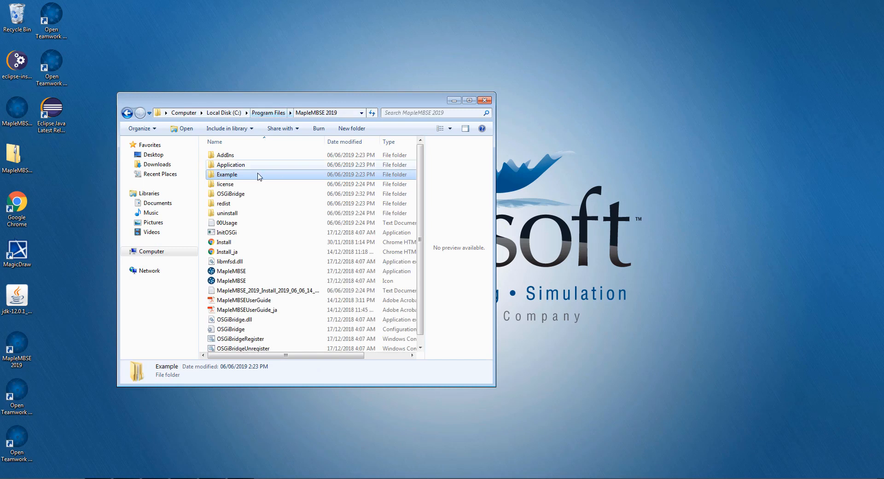
pyautogui.doubleClick(235, 165)
pyautogui.doubleClick(236, 157)
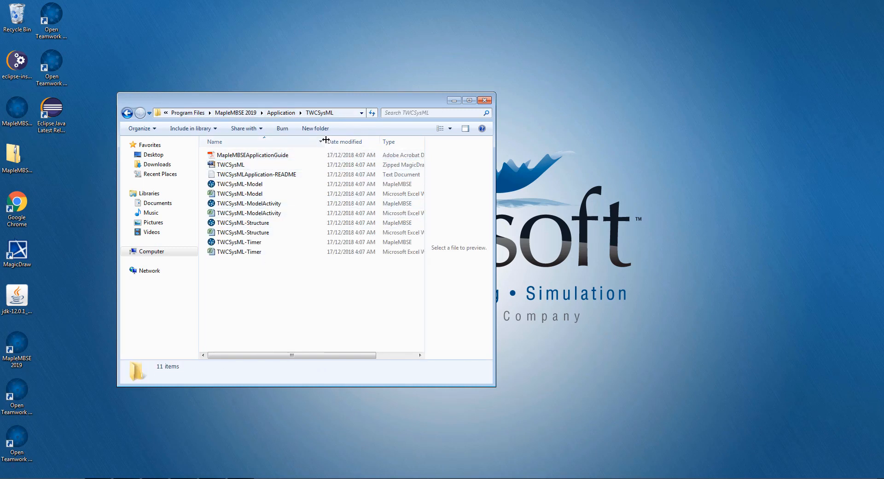
pyautogui.doubleClick(257, 174)
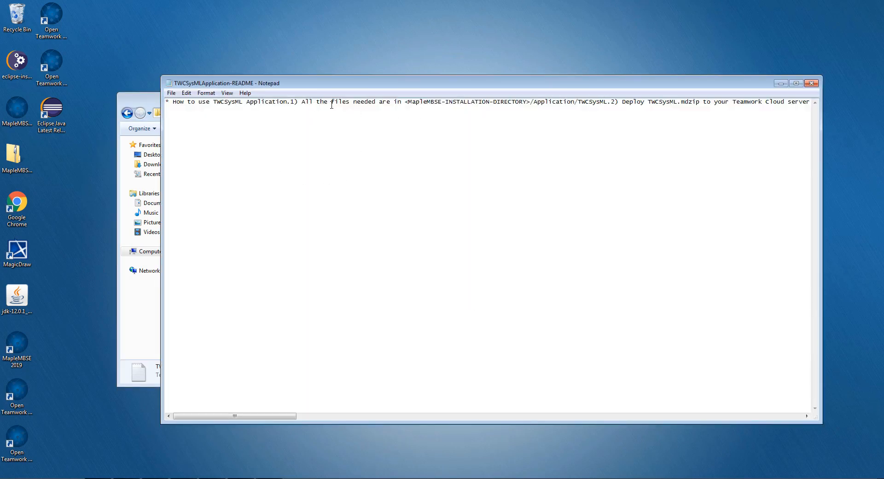
# Locate the TWCSysML MagicDraw project named in the README, and close the README and the folder
pyautogui.moveTo(440, 82); pyautogui.dragTo(429, 207)
pyautogui.moveTo(286, 96); pyautogui.dragTo(288, 97)
pyautogui.click(270, 165)
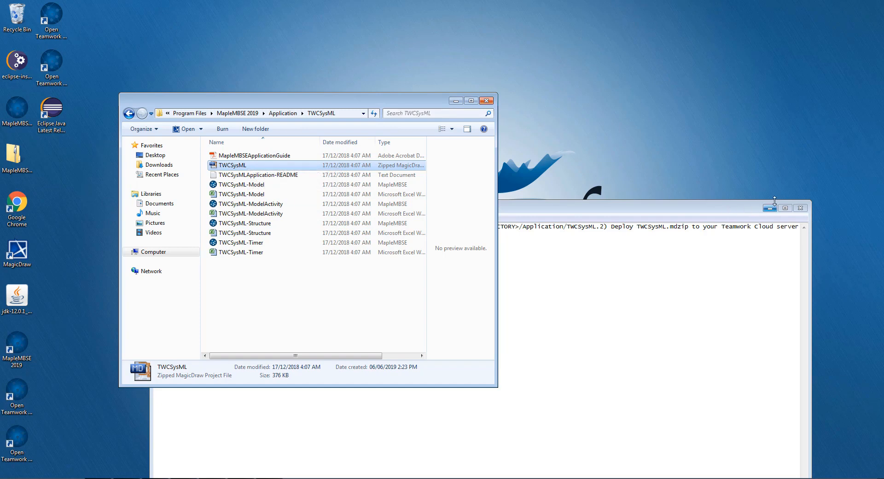
pyautogui.click(800, 208)
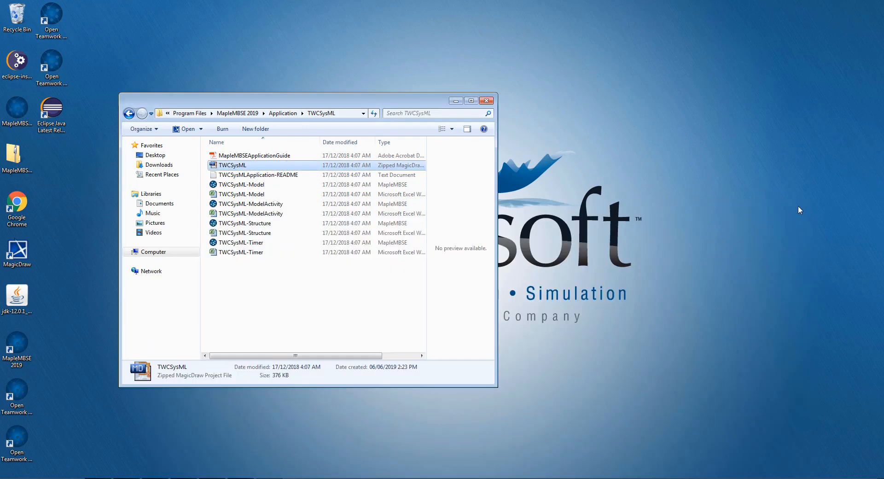
pyautogui.click(486, 100)
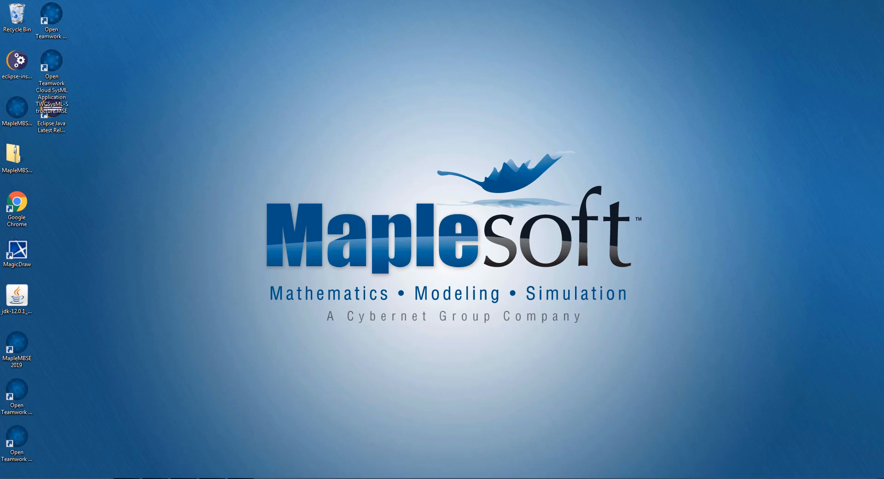
# Open the TWCSample MagicDraw project from the Example\TWC folder of the MapleMBSE 2019 installation in MagicDraw
pyautogui.click(98, 478)
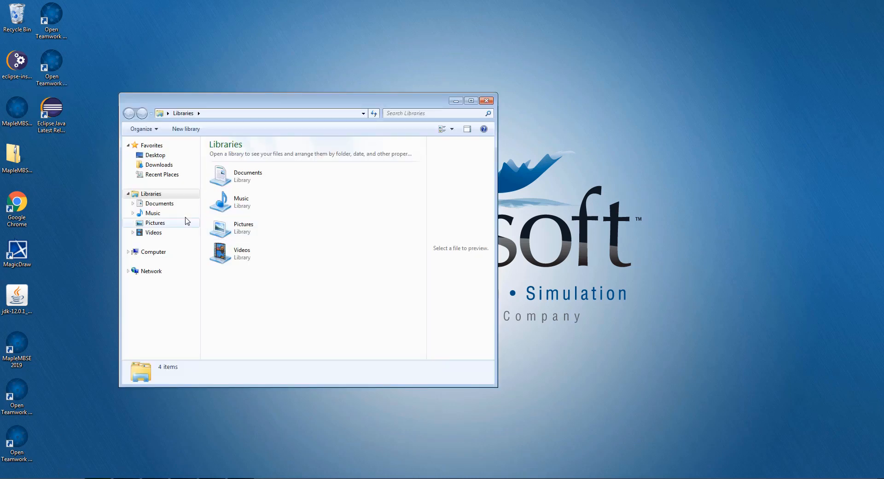
pyautogui.click(157, 253)
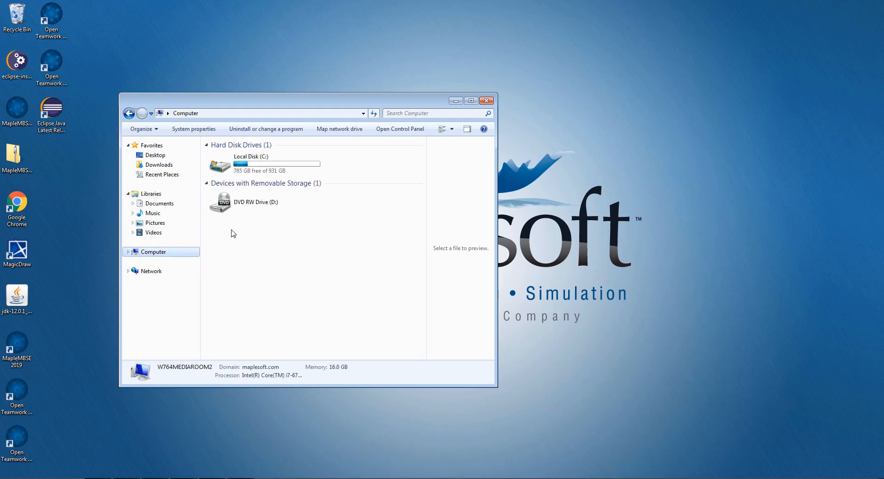
pyautogui.doubleClick(265, 168)
pyautogui.doubleClick(246, 204)
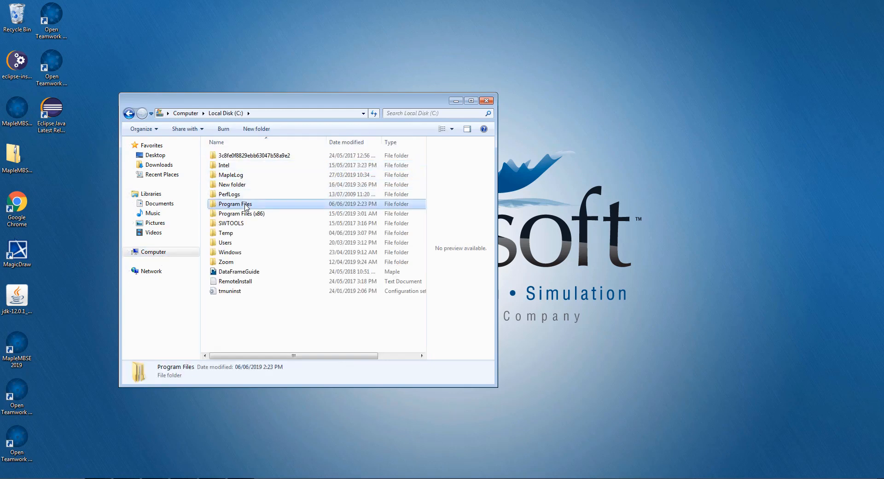
pyautogui.doubleClick(242, 320)
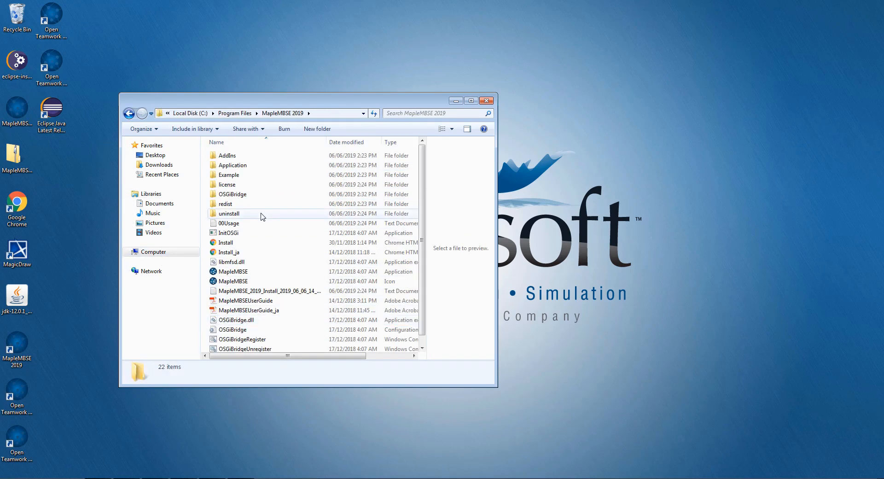
pyautogui.doubleClick(232, 175)
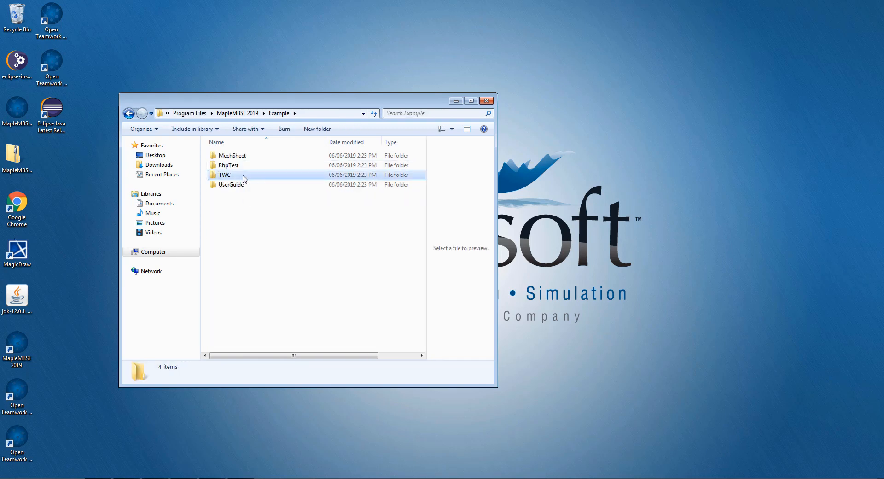
pyautogui.doubleClick(239, 176)
pyautogui.click(249, 158)
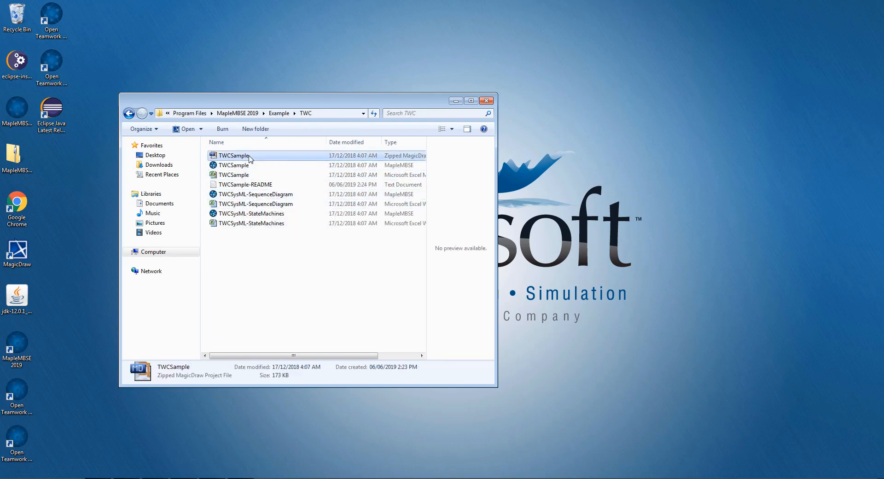
pyautogui.doubleClick(249, 158)
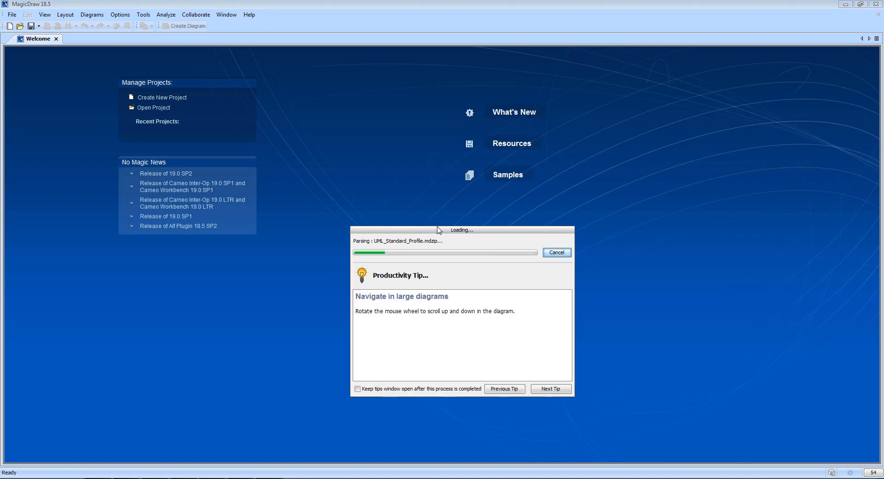
pyautogui.moveTo(438, 231); pyautogui.dragTo(403, 210)
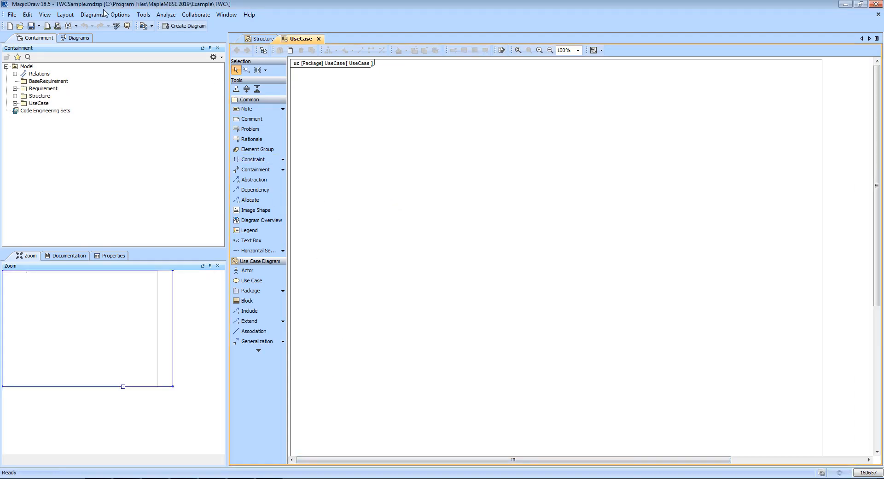
# Log in to the Teamwork Cloud server teamworkcloud1 with the account's user name and password
pyautogui.click(204, 18)
pyautogui.moveTo(220, 67)
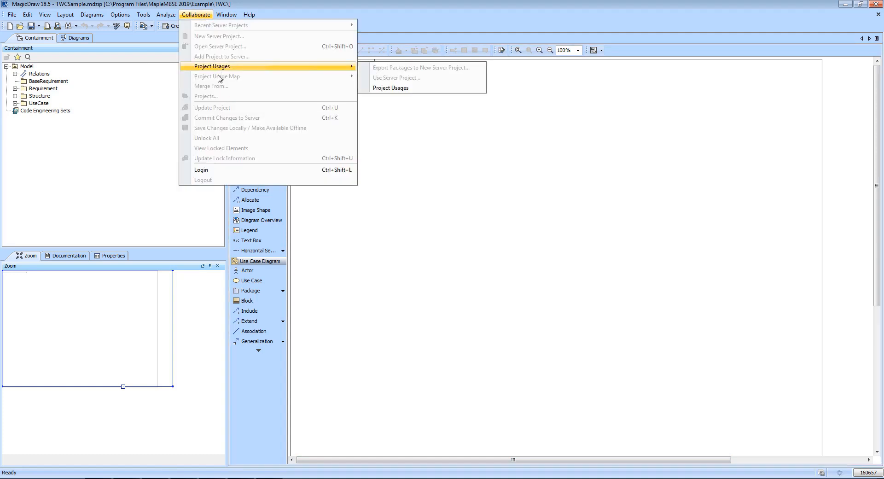
pyautogui.click(218, 170)
pyautogui.click(449, 254)
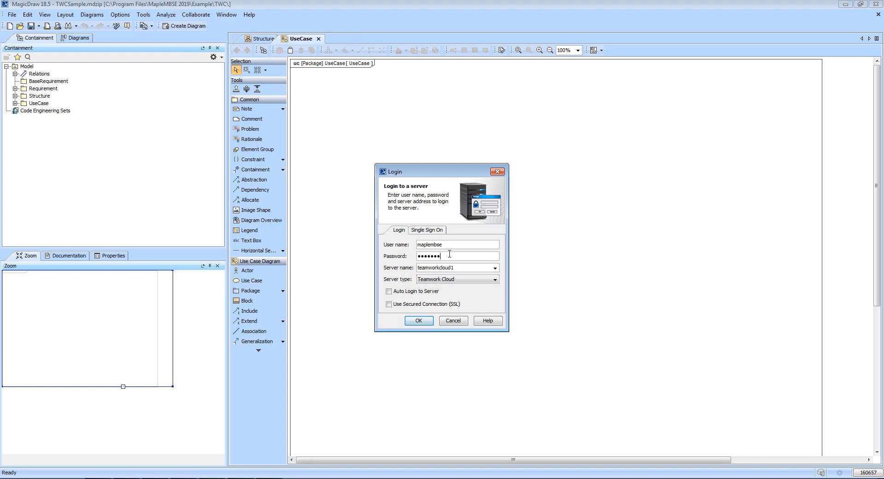
pyautogui.click(418, 321)
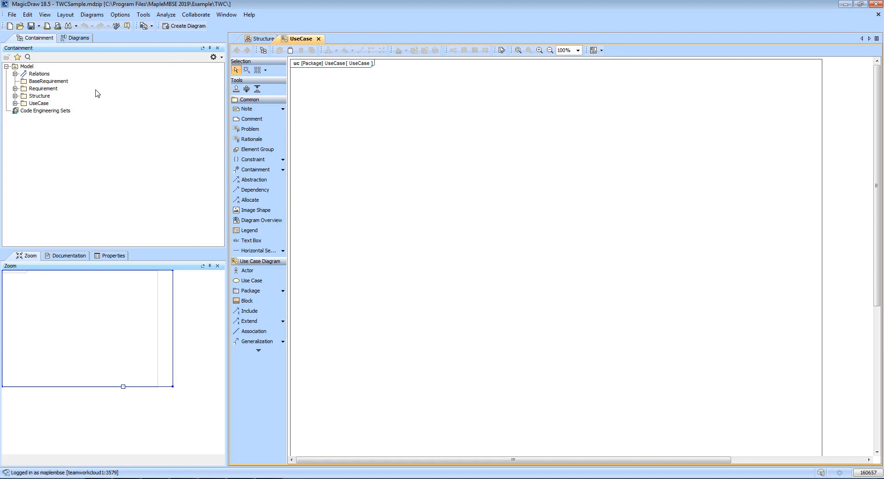
# Add the local project to the Teamwork Cloud server as TWCSample in the Uncategorized category, and minimize MagicDraw
pyautogui.click(203, 16)
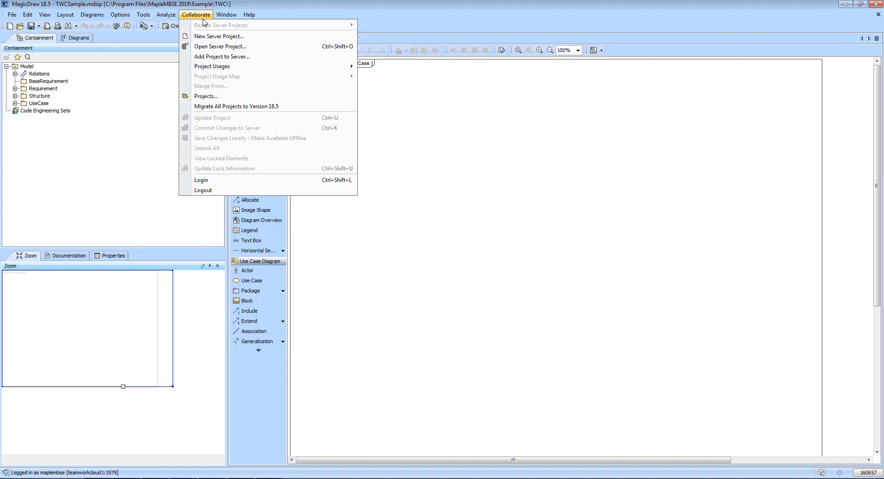
pyautogui.click(219, 58)
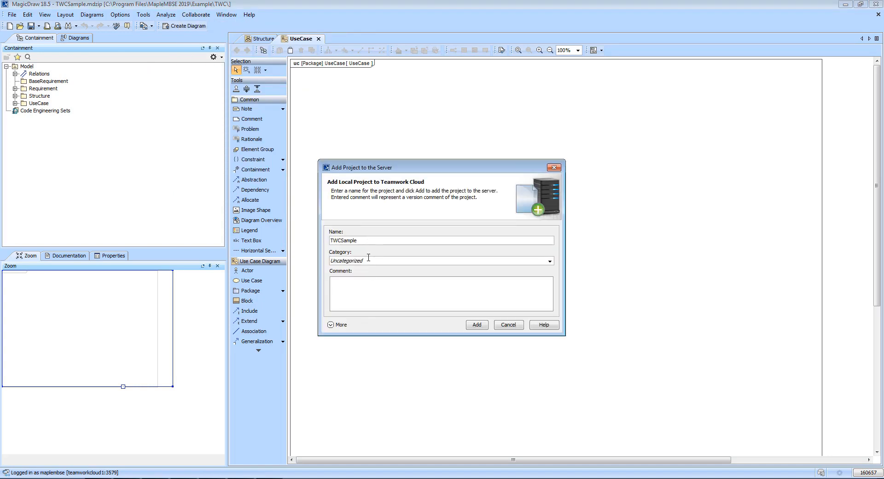
pyautogui.click(476, 324)
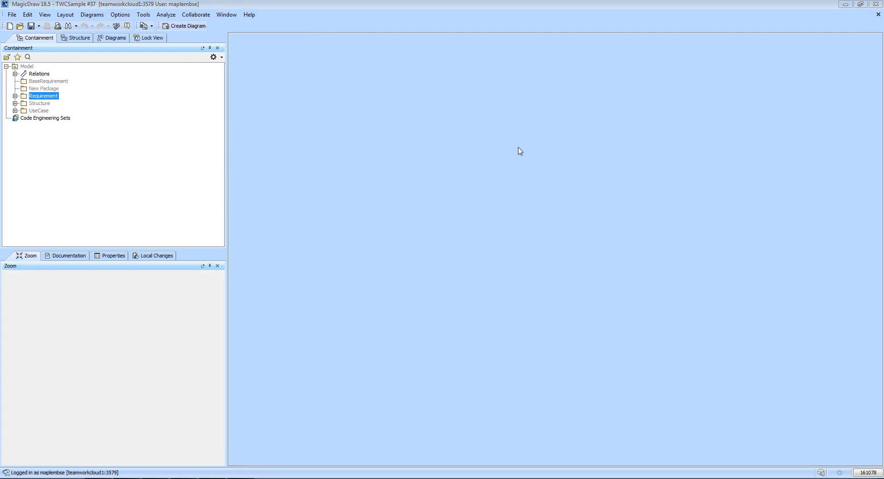
pyautogui.click(850, 9)
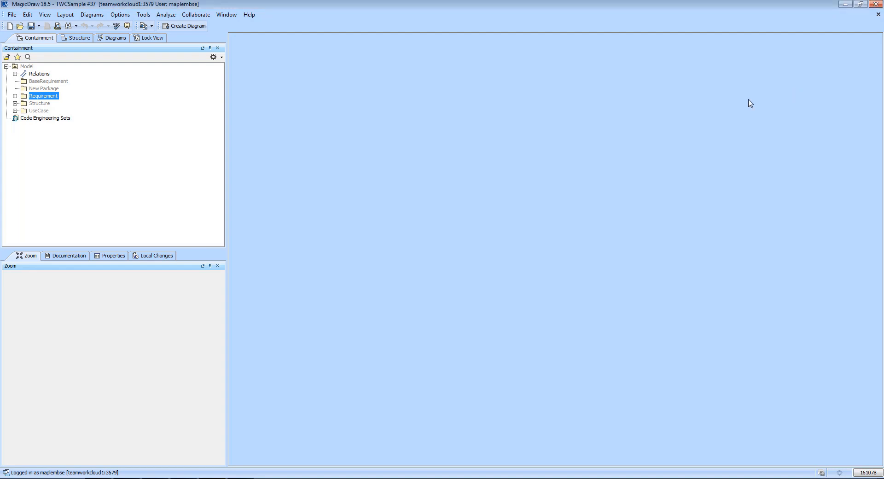
# Launch Open Teamwork Cloud Model and open the TWCSample configuration file from C:\Program Files\MapleMBSE 2019\Example\TWC
pyautogui.doubleClick(24, 395)
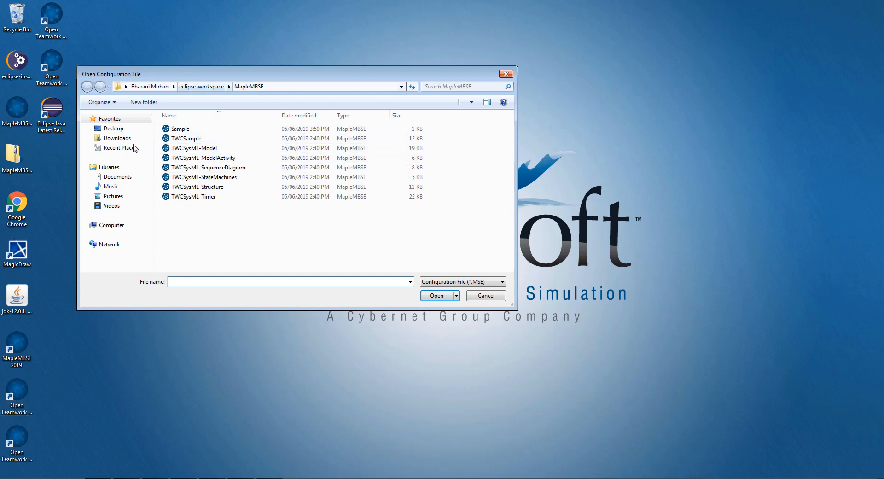
pyautogui.click(112, 225)
pyautogui.doubleClick(203, 138)
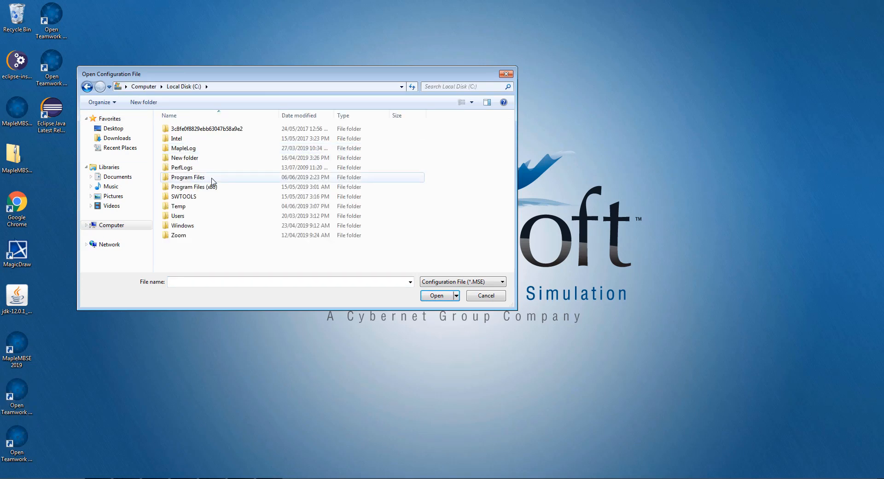
pyautogui.click(25, 392)
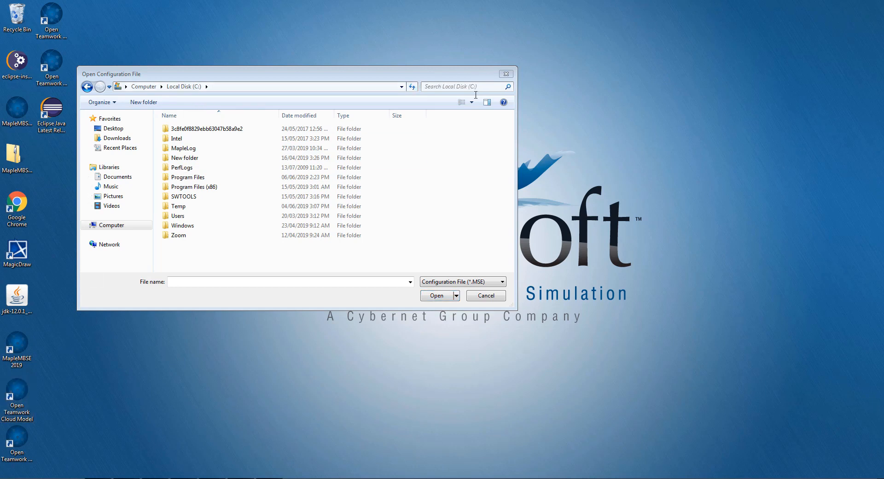
pyautogui.doubleClick(190, 177)
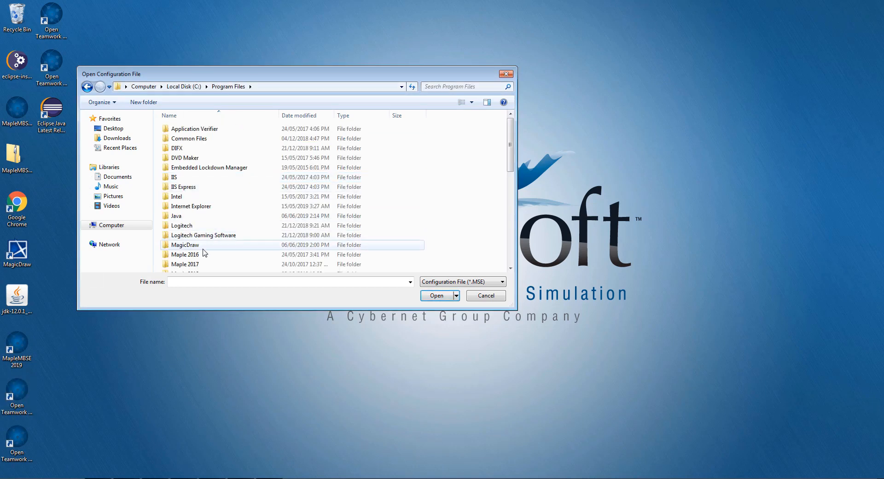
pyautogui.scroll(-3, 202, 253)
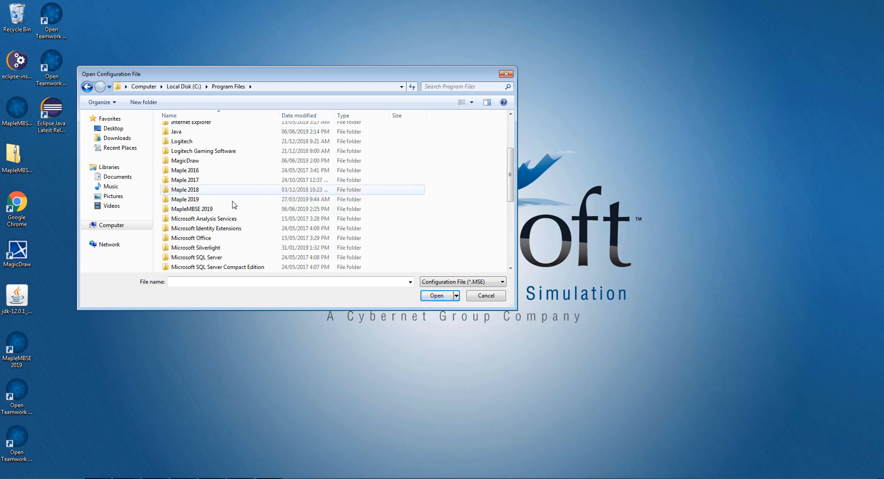
pyautogui.doubleClick(208, 209)
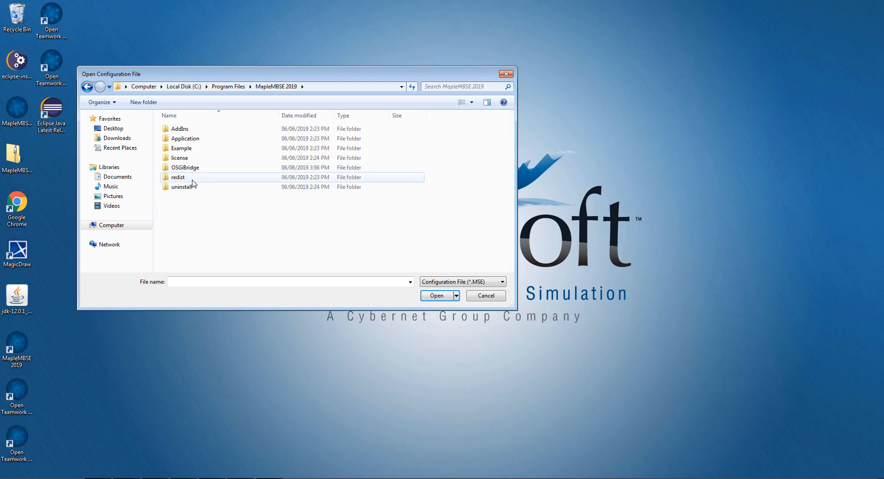
pyautogui.doubleClick(189, 148)
pyautogui.doubleClick(191, 148)
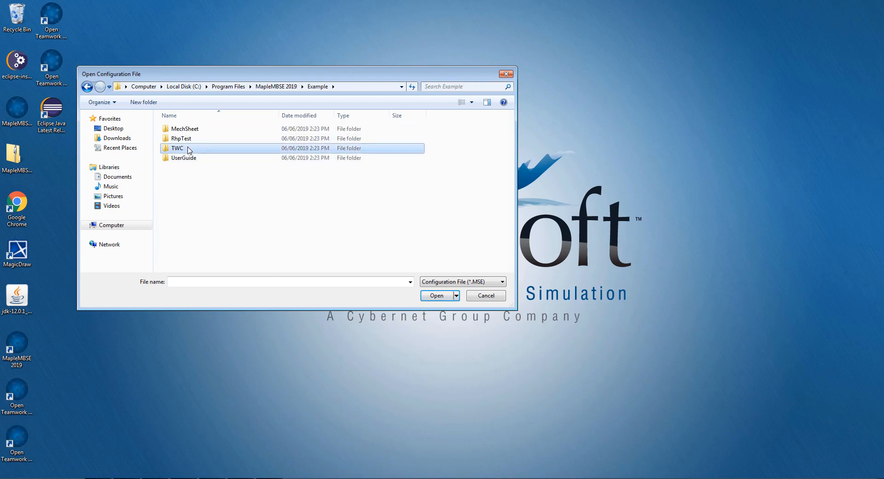
pyautogui.click(193, 129)
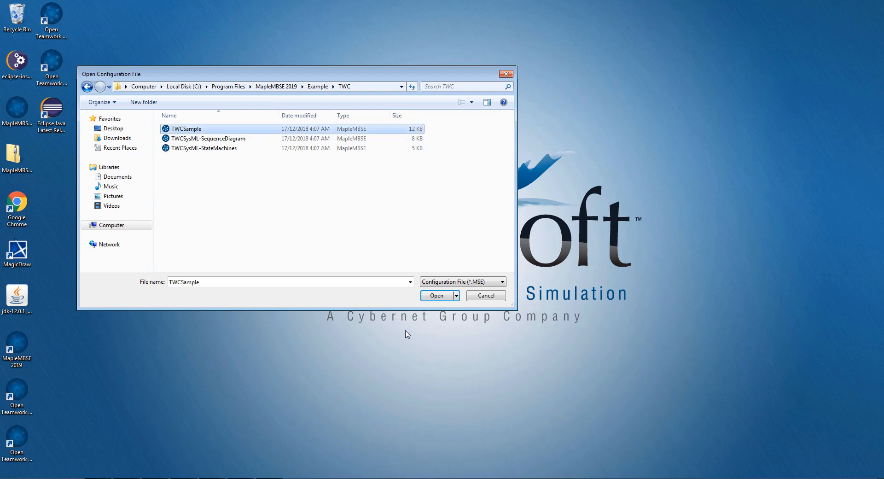
pyautogui.click(427, 297)
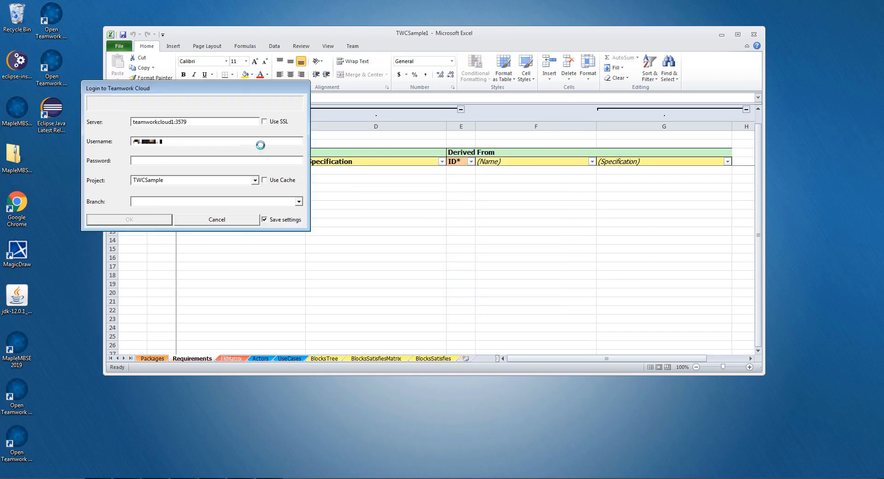
# Log in to Teamwork Cloud server teamworkcloud1:3579 with the account password to load the TWCSample project
pyautogui.write('**')
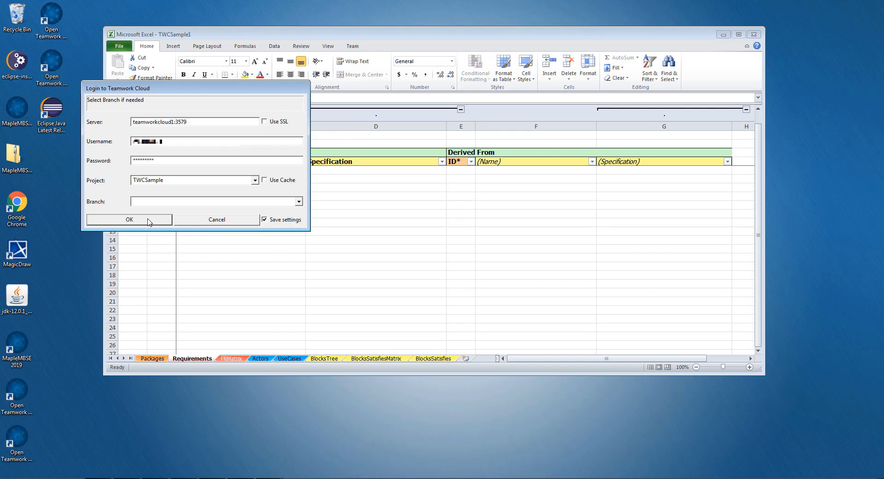
pyautogui.click(152, 219)
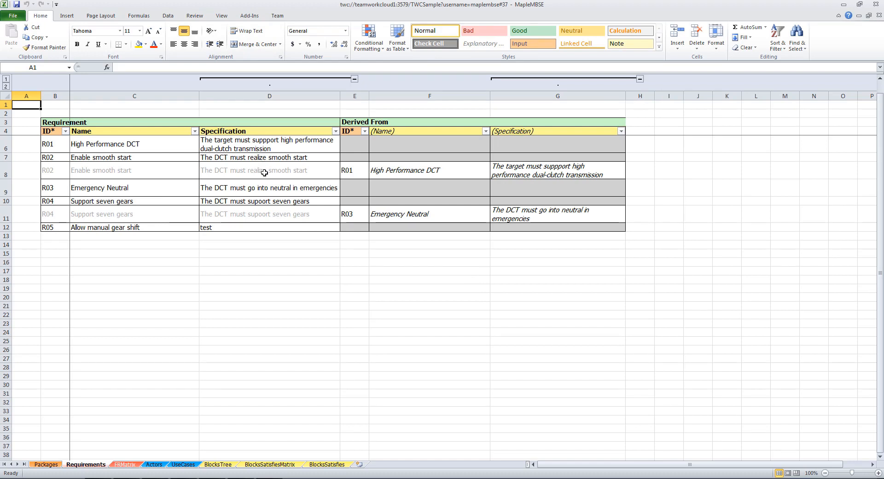
# Look through the MapleMBSE worksheets from Packages to BlocksSatisfies, and return to the Packages sheet
pyautogui.click(53, 464)
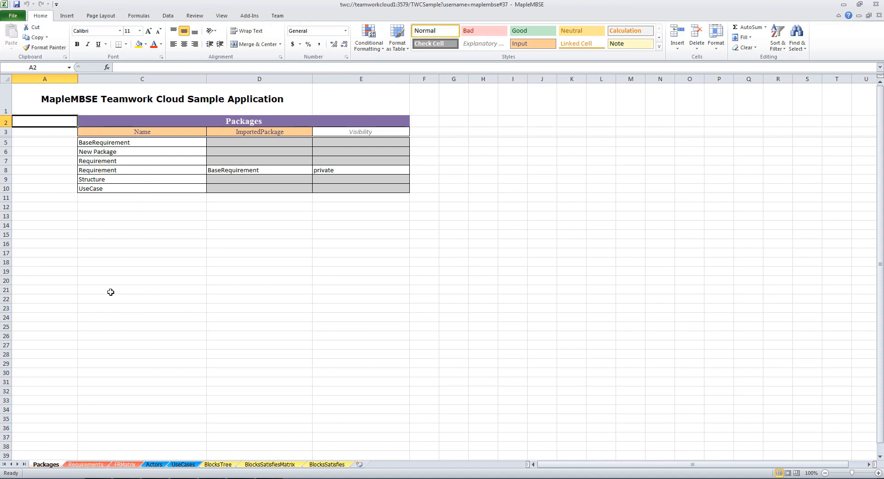
pyautogui.click(87, 464)
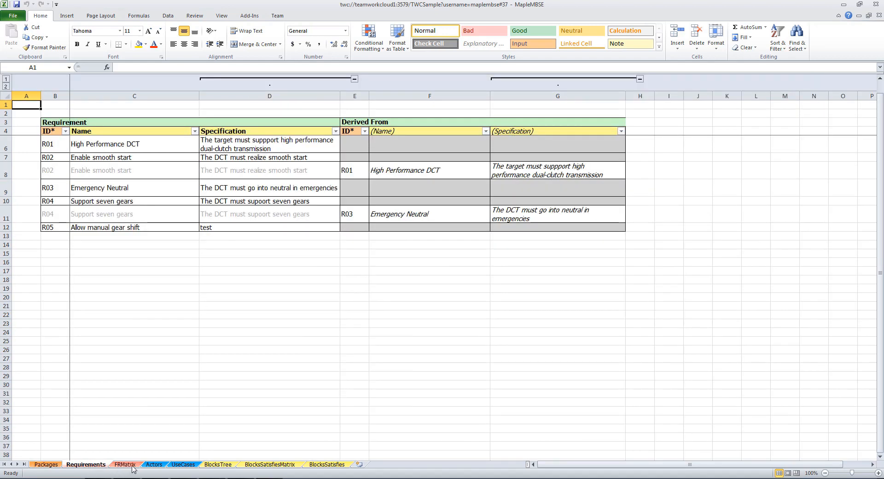
pyautogui.click(134, 465)
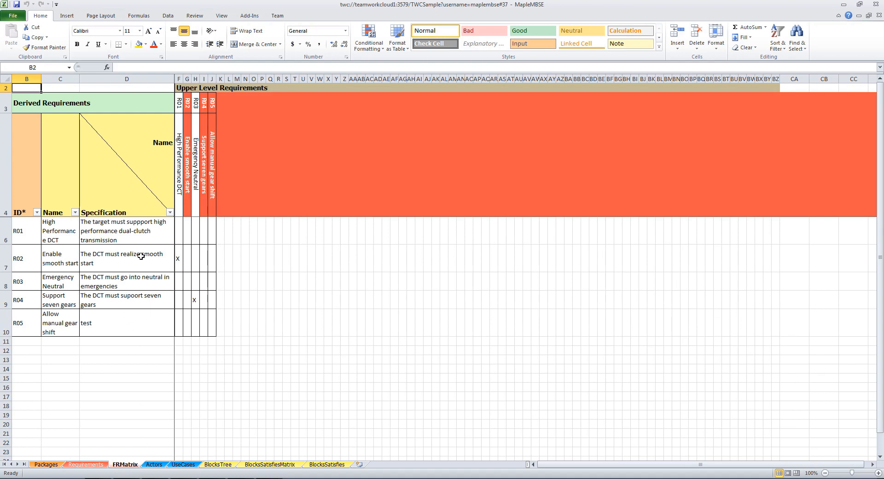
pyautogui.click(154, 465)
pyautogui.click(190, 465)
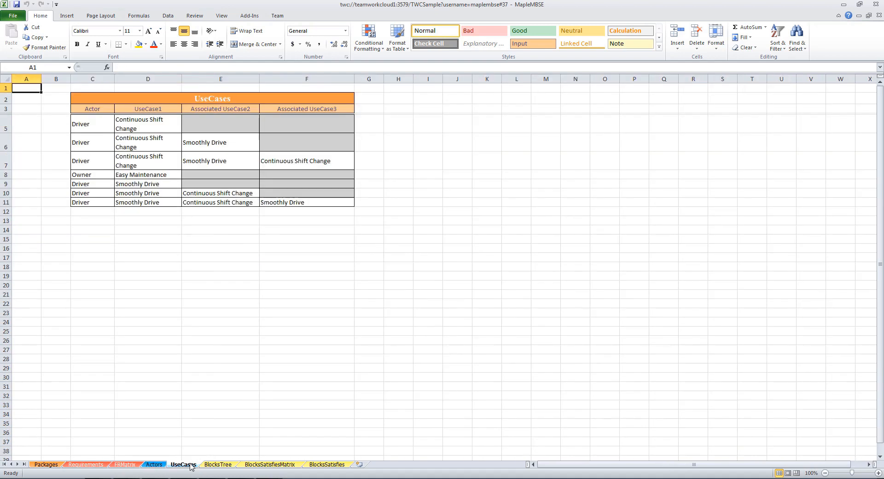
pyautogui.click(221, 464)
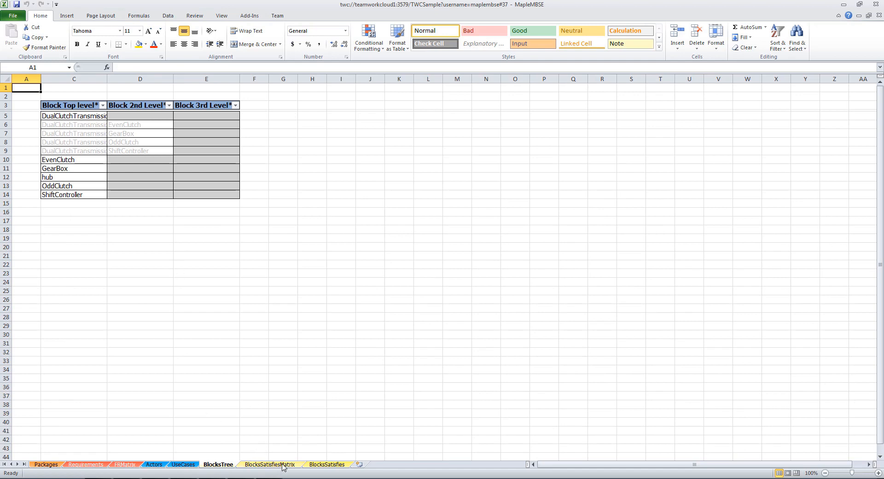
pyautogui.click(283, 465)
pyautogui.click(316, 465)
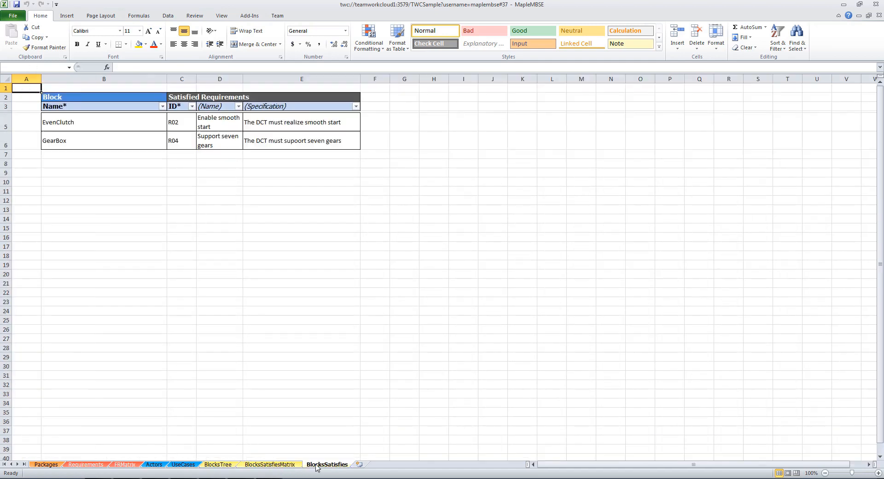
pyautogui.click(60, 466)
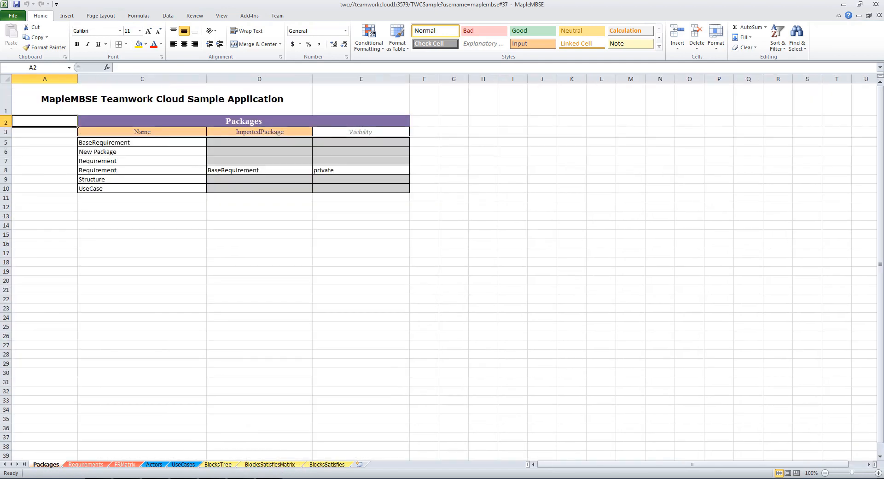
# Compare the Packages and Requirements sheets with the MagicDraw containment tree, expanding its Requirement package, and return to the maximized MapleMBSE workbook
pyautogui.hotkey('alt', 'Tab')
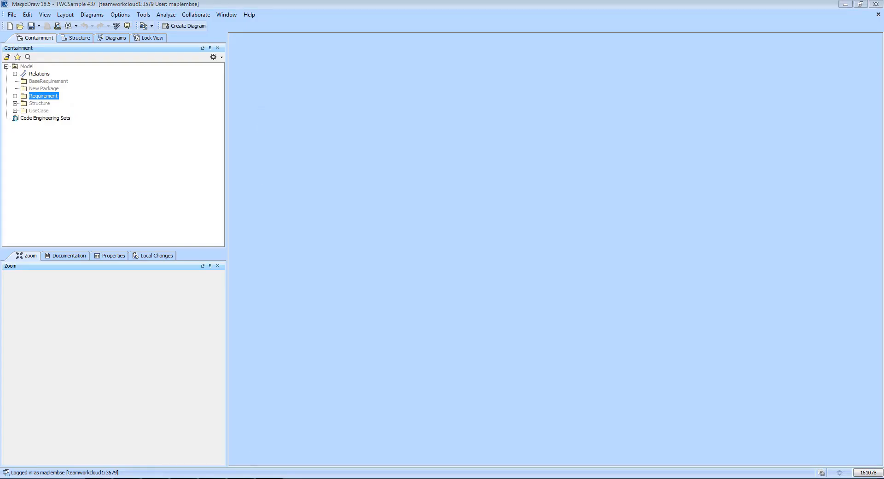
pyautogui.click(269, 477)
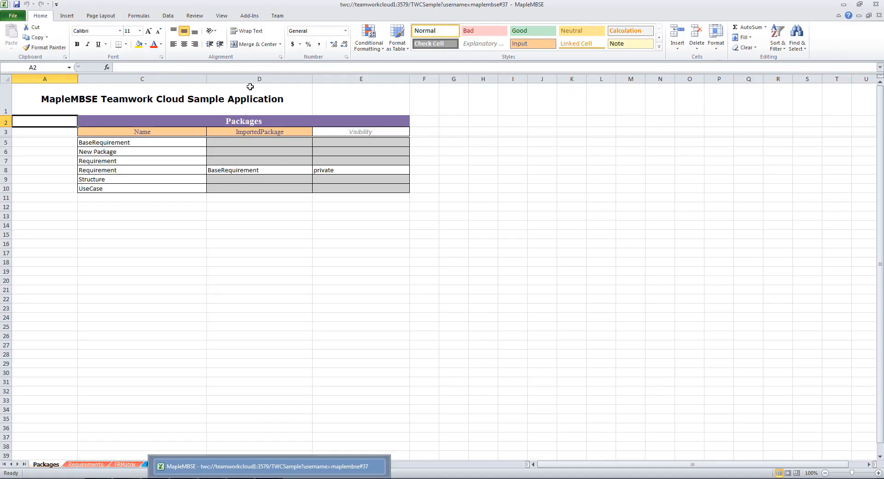
pyautogui.doubleClick(251, 9)
pyautogui.moveTo(186, 41); pyautogui.dragTo(199, 36)
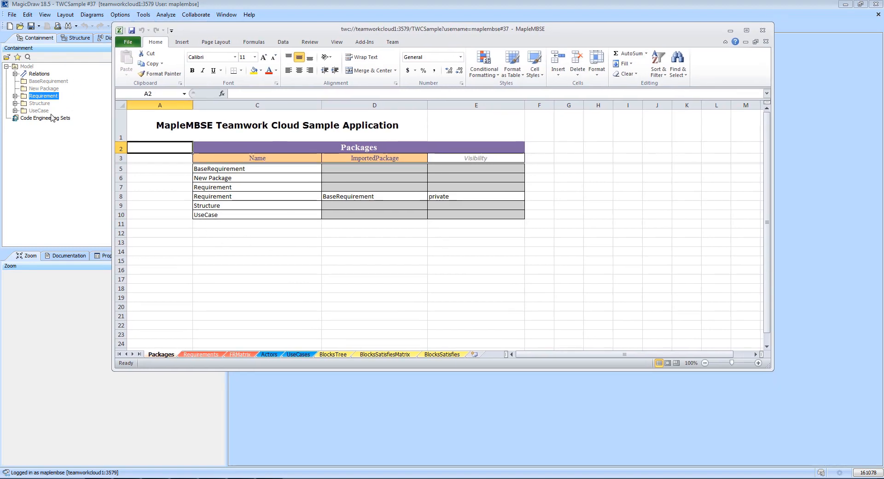
pyautogui.click(195, 355)
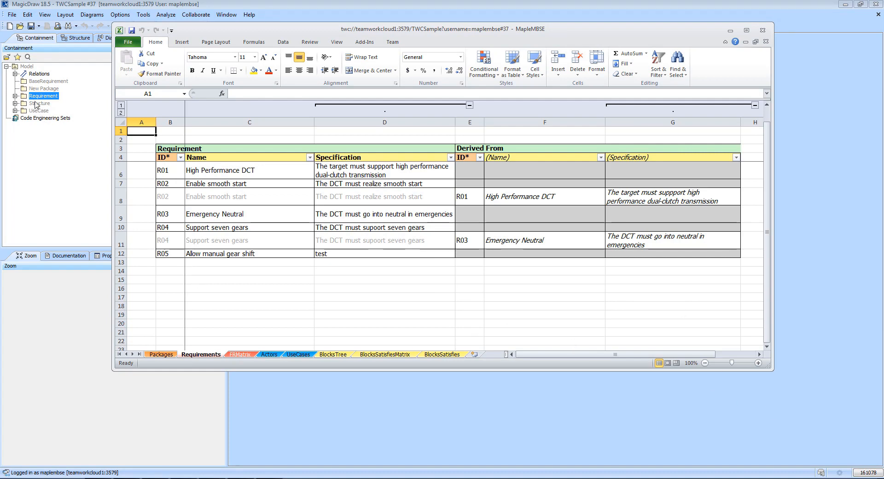
pyautogui.click(15, 95)
pyautogui.click(55, 119)
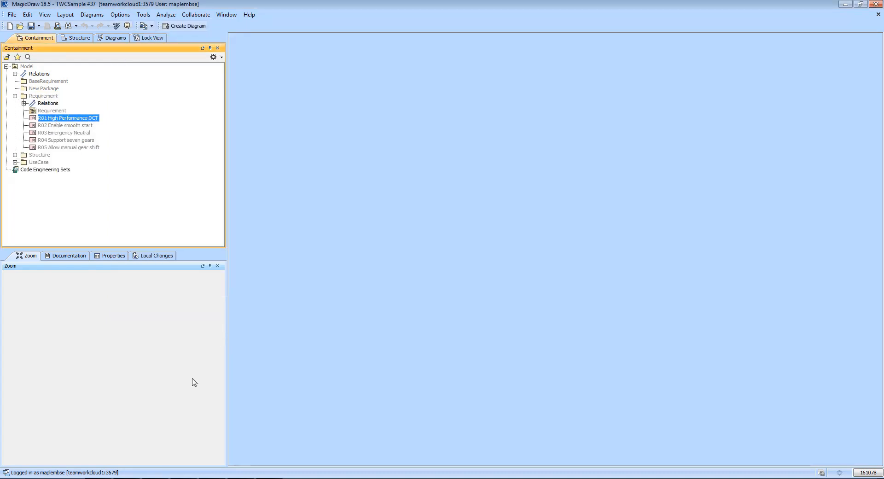
pyautogui.hotkey('alt', 'Tab')
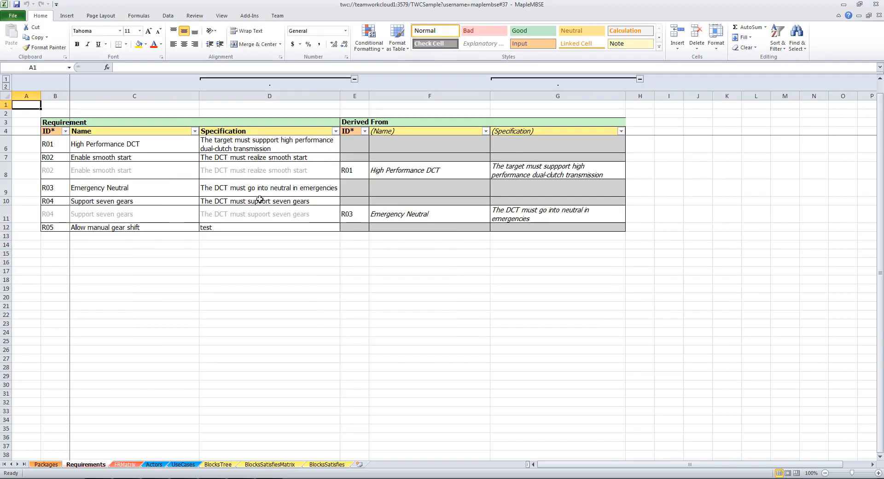
pyautogui.doubleClick(300, 31)
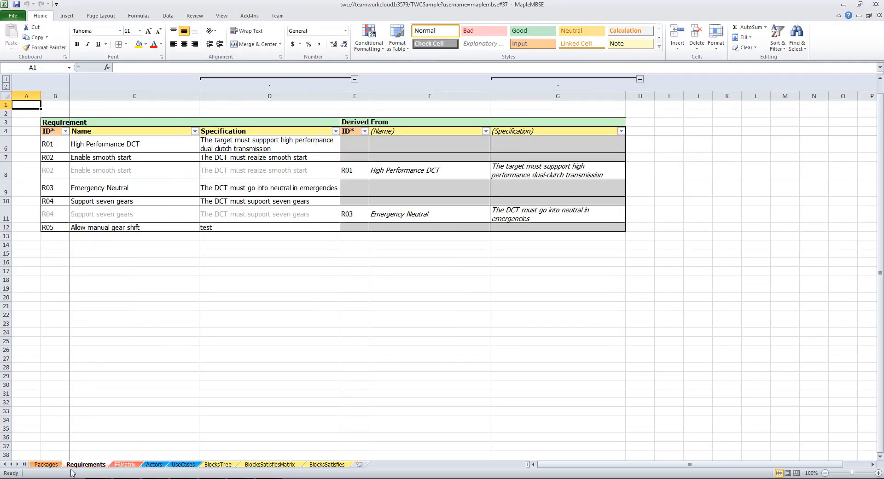
# Add a package named AnalysisRequirement in the first empty row of the Packages sheet
pyautogui.click(46, 464)
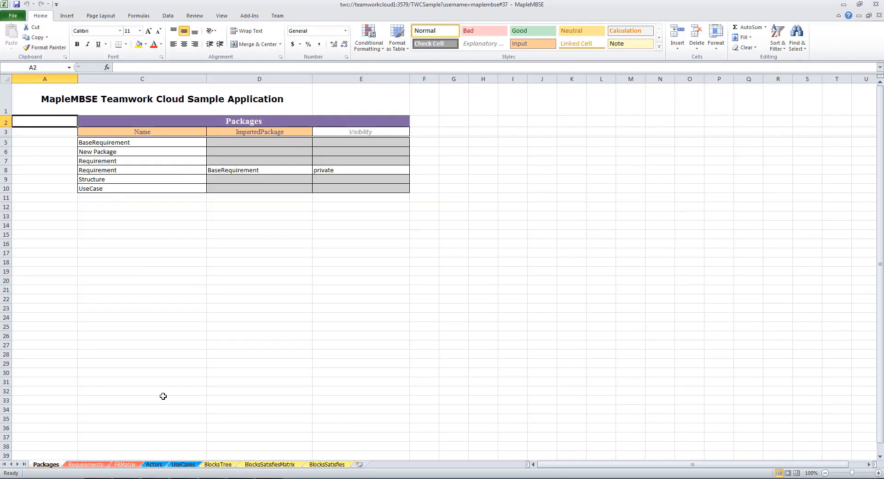
pyautogui.click(149, 198)
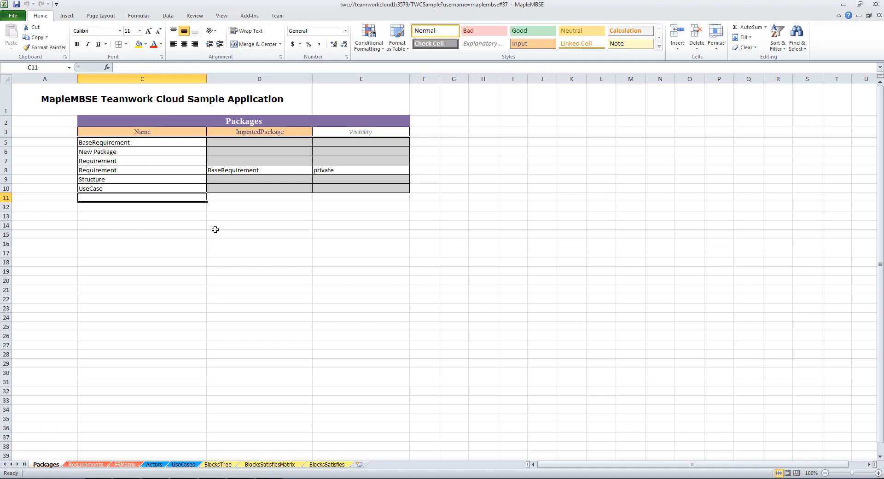
pyautogui.write('Ne')
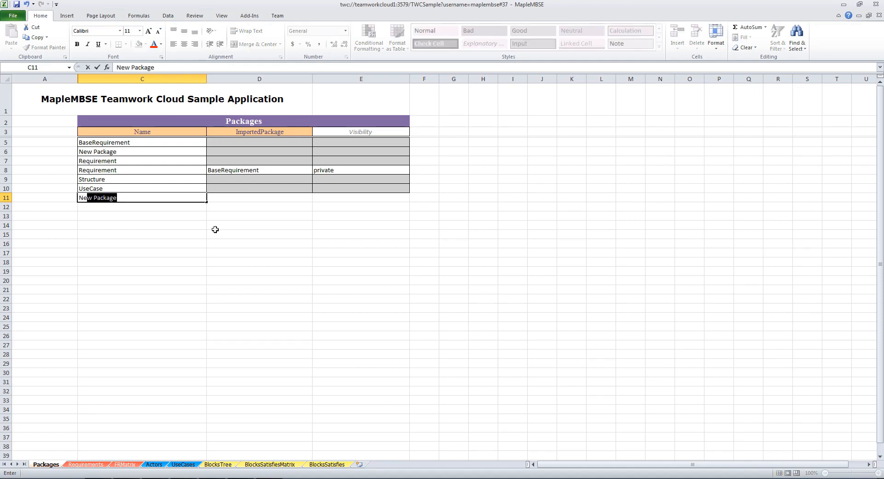
pyautogui.press('BackSpace')
pyautogui.press('BackSpace')
pyautogui.press('BackSpace')
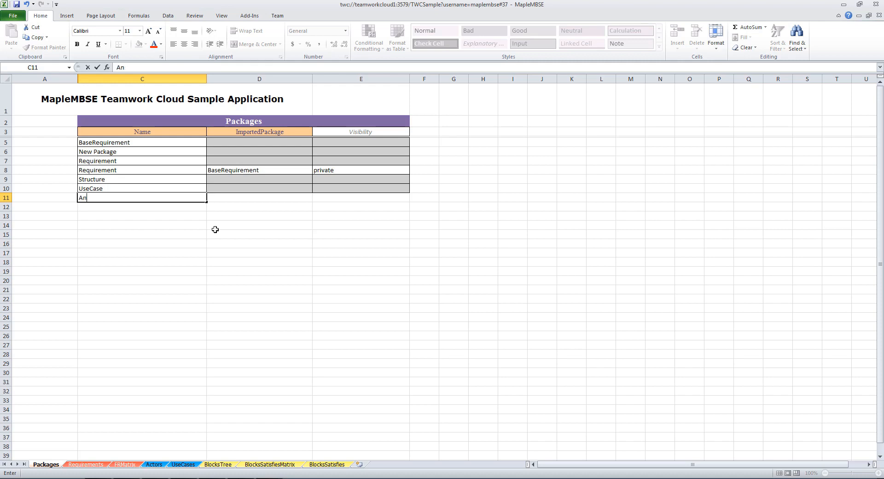
pyautogui.write('sa')
pyautogui.write('RE')
pyautogui.write('quiremen')
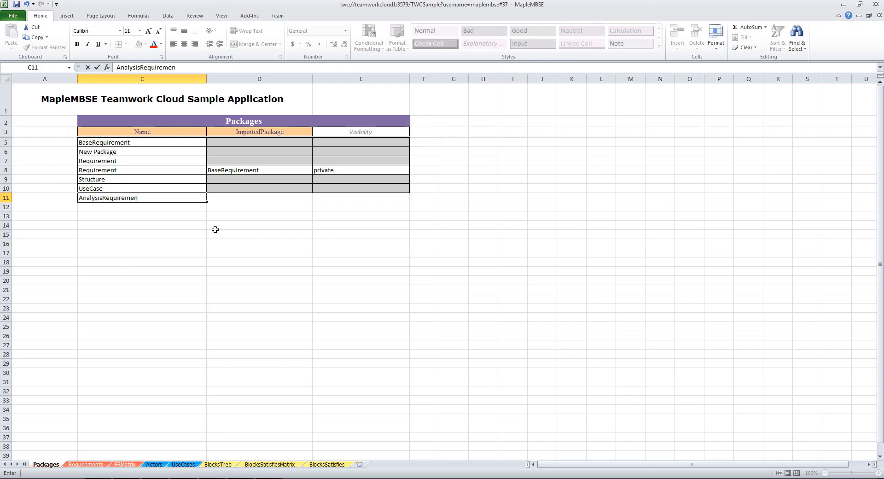
pyautogui.write('t')
pyautogui.press('Return')
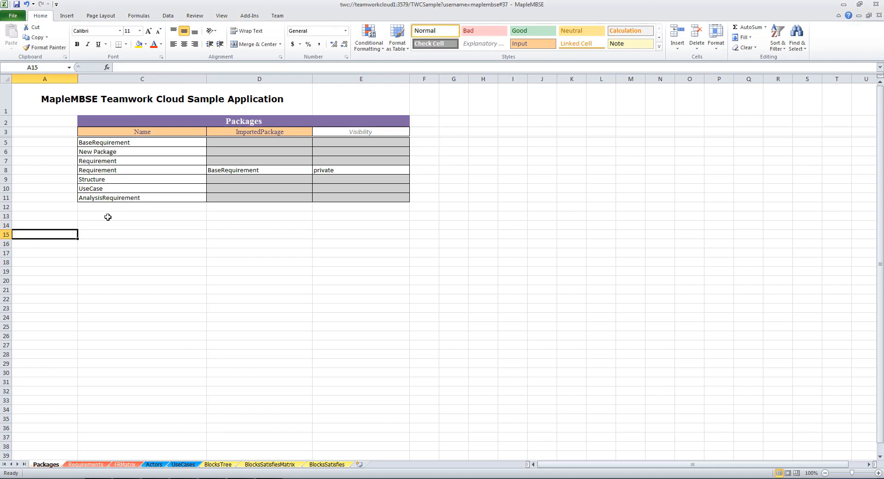
pyautogui.click(124, 198)
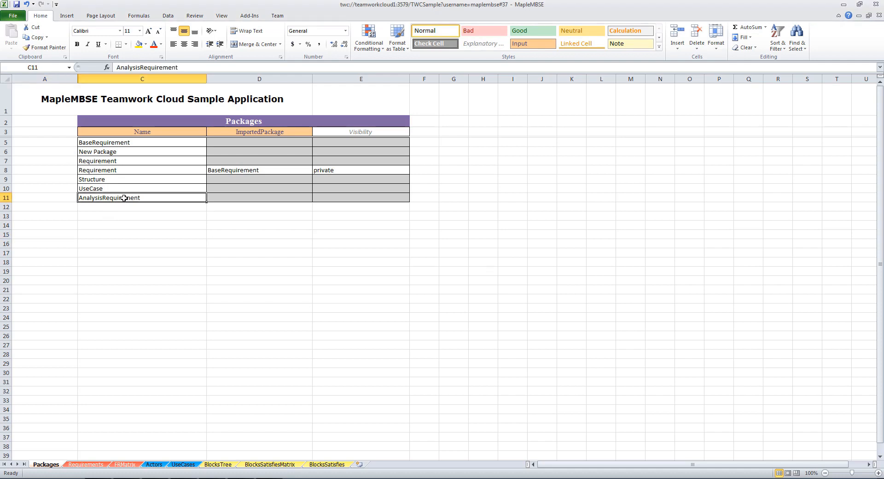
pyautogui.click(166, 209)
# Replace the specification of requirement R05 on the Requirements sheet with "The DCT must allow smooth gear shift"
pyautogui.click(92, 463)
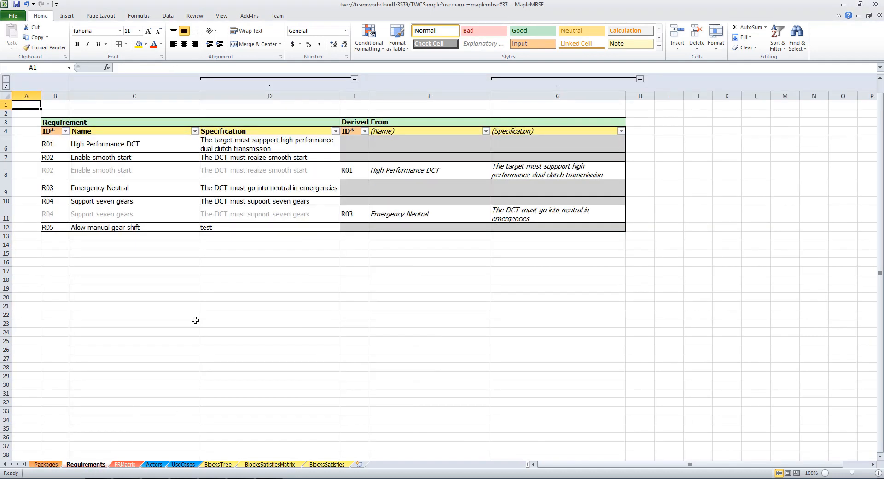
pyautogui.click(211, 229)
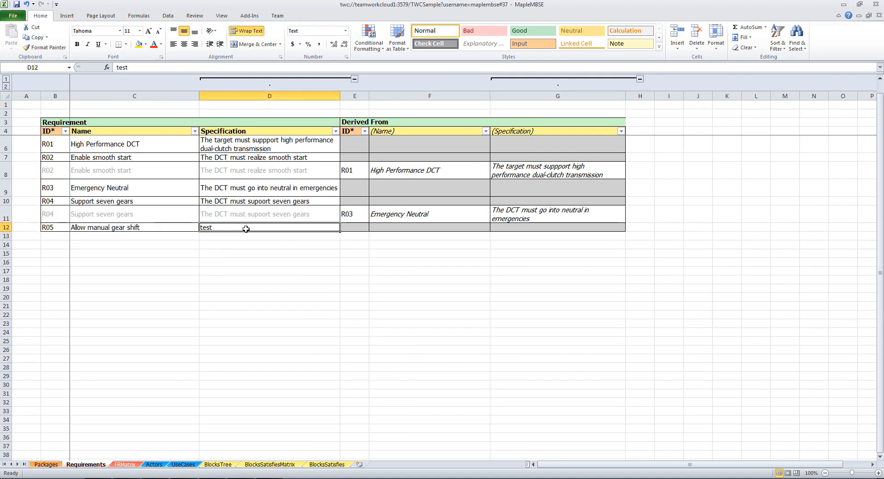
pyautogui.write('The DCT mus')
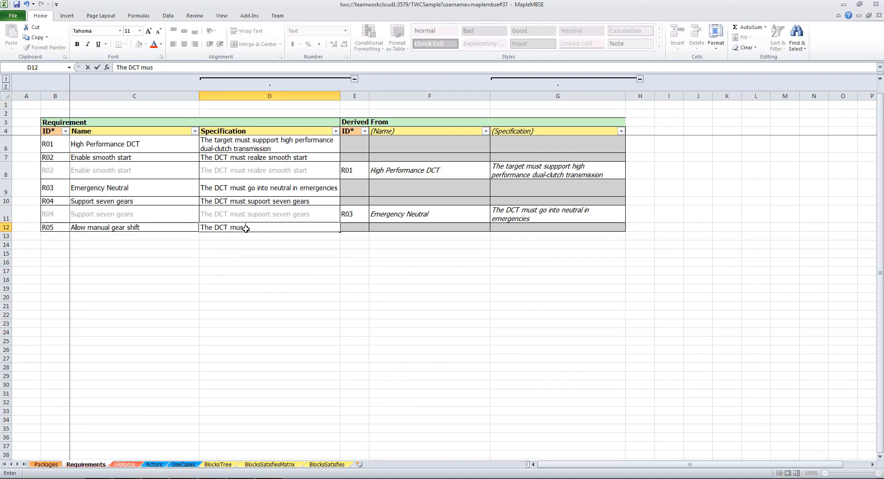
pyautogui.write('t allow smooth gear shift')
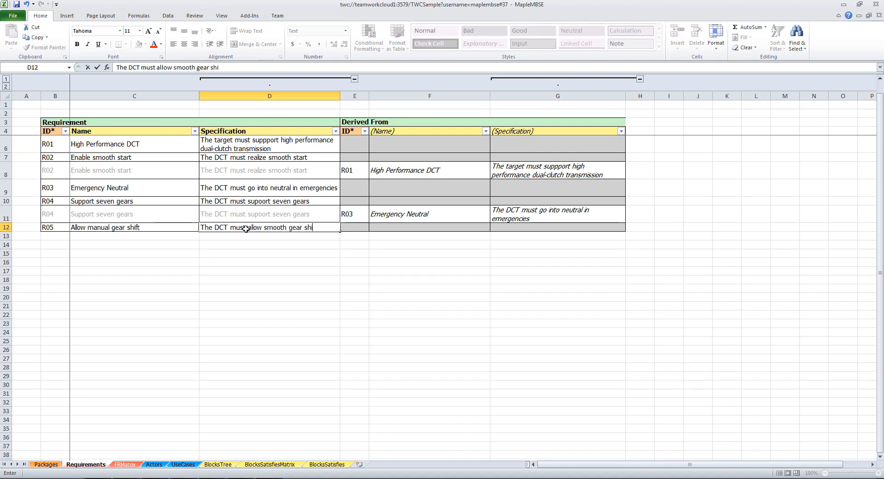
pyautogui.press('Return')
# Change the specification of requirement R04 to "The DCT must suport seven gears" through its derived row
pyautogui.click(248, 219)
pyautogui.click(174, 68)
pyautogui.press('BackSpace')
pyautogui.press('Return')
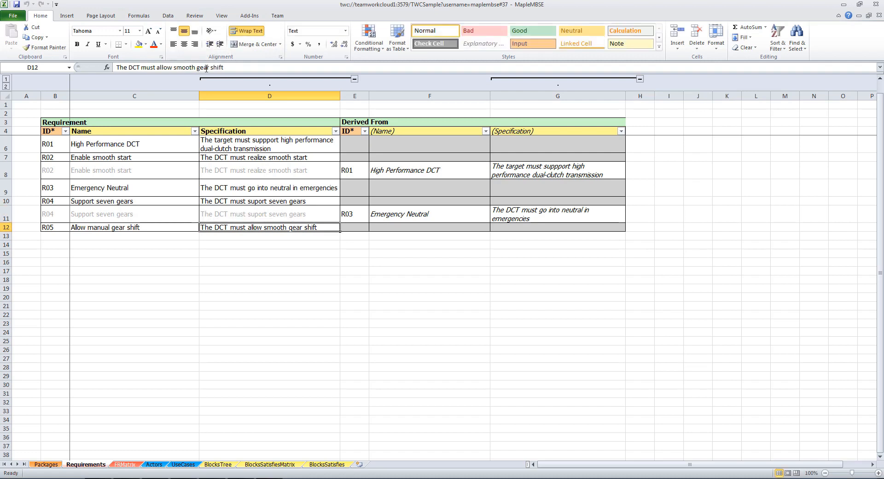
pyautogui.click(258, 297)
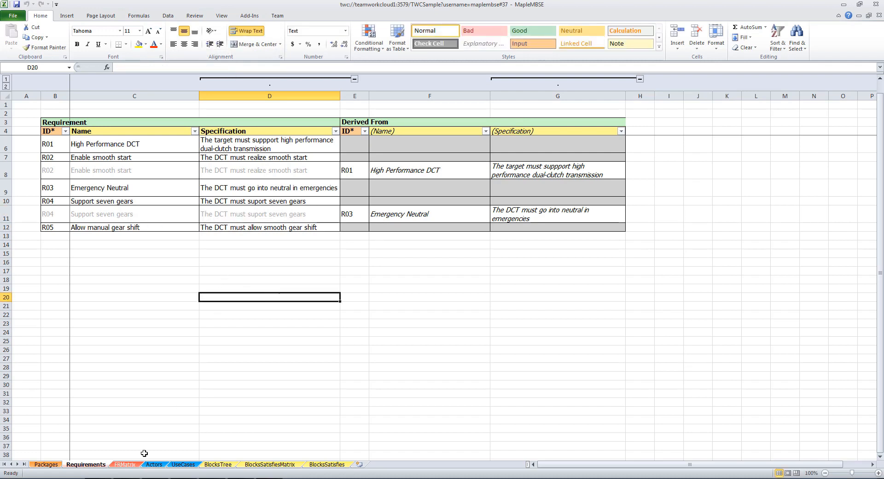
# Compare the AnalysisRequirement package on the Packages sheet with the Requirements and FRMatrix sheets, and return to the Requirements sheet
pyautogui.moveTo(64, 466); pyautogui.dragTo(47, 465)
pyautogui.click(90, 465)
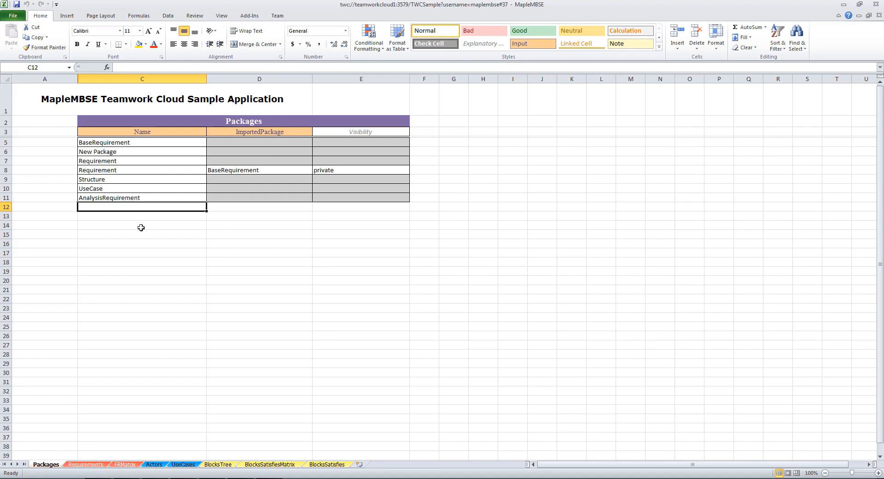
pyautogui.click(136, 198)
pyautogui.click(91, 465)
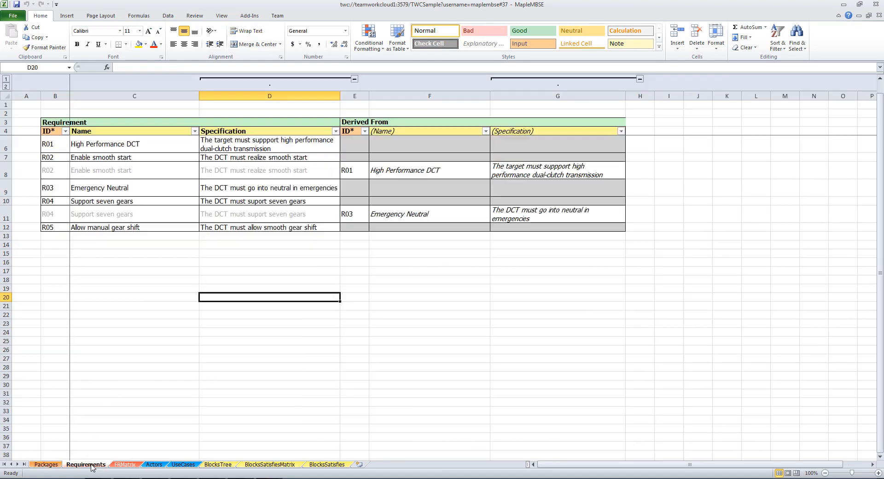
pyautogui.click(146, 252)
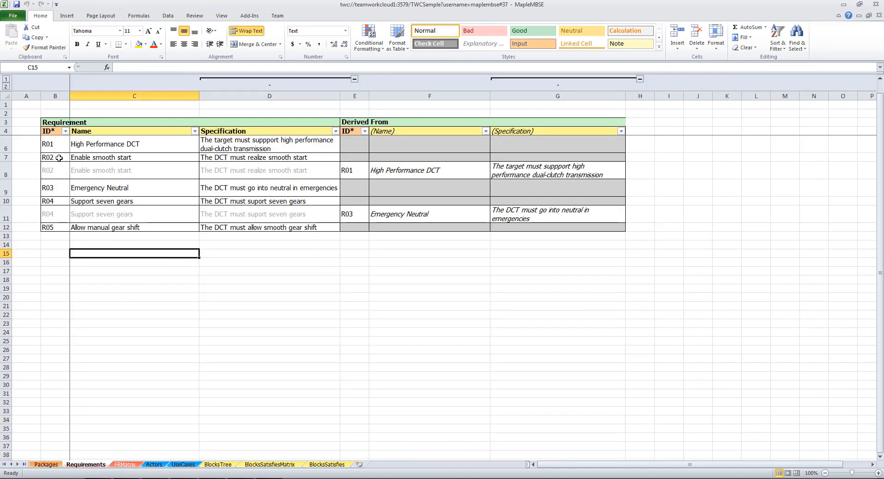
pyautogui.click(148, 230)
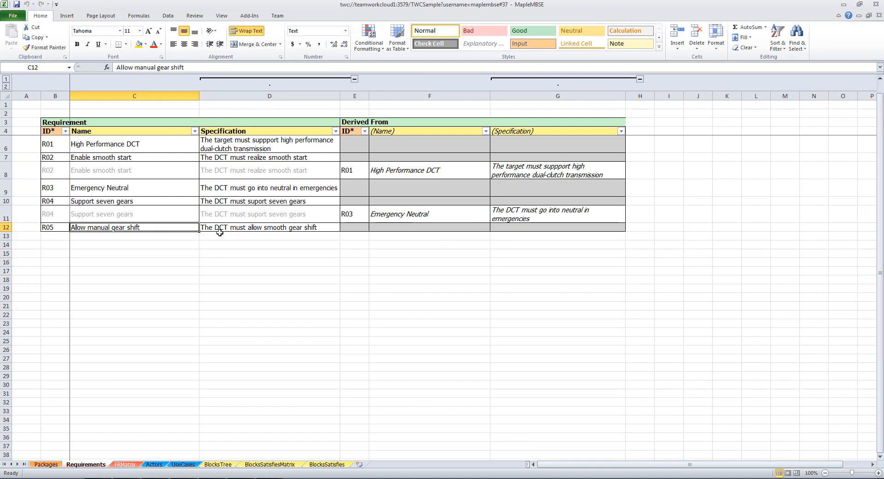
pyautogui.click(124, 463)
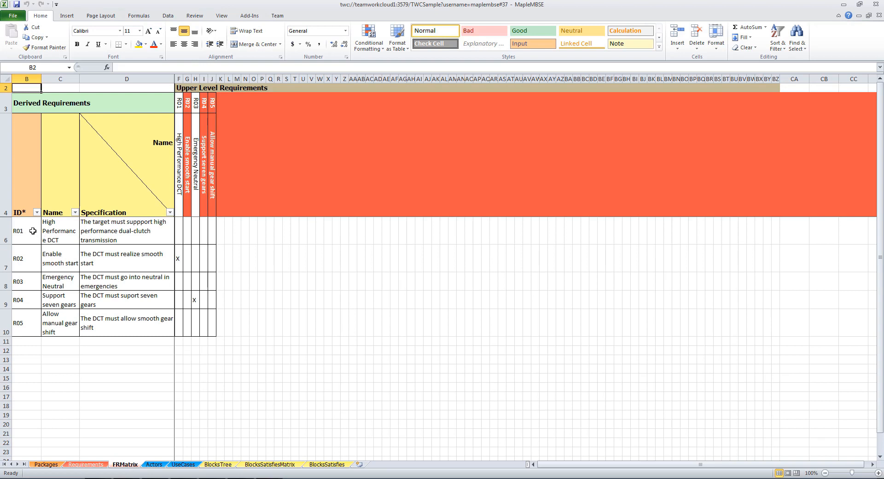
pyautogui.click(85, 463)
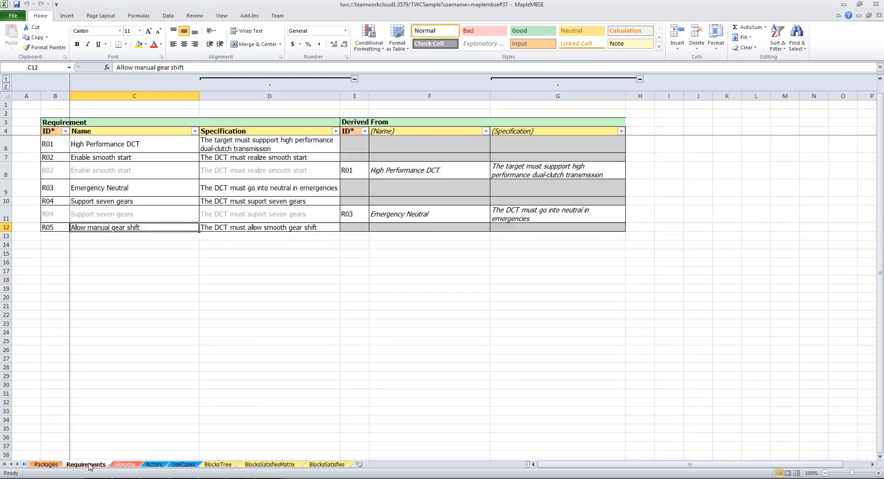
# Add a requirement with ID R06 and the name PerformanceRequirement in the first empty row of the Requirements sheet
pyautogui.click(56, 235)
pyautogui.write('R06')
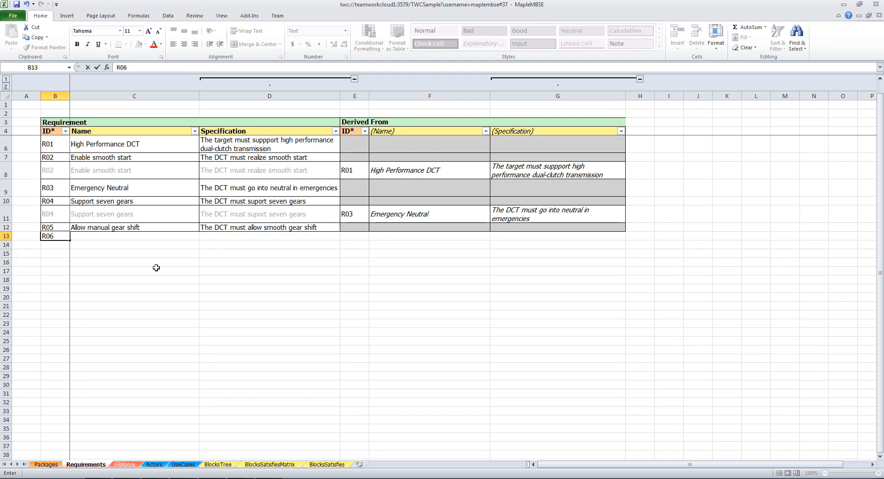
pyautogui.press('Tab')
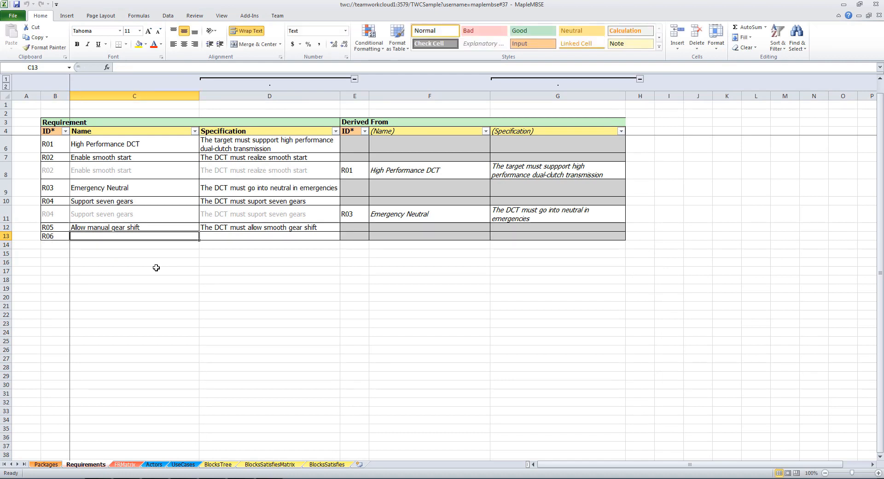
pyautogui.click(61, 238)
pyautogui.click(97, 237)
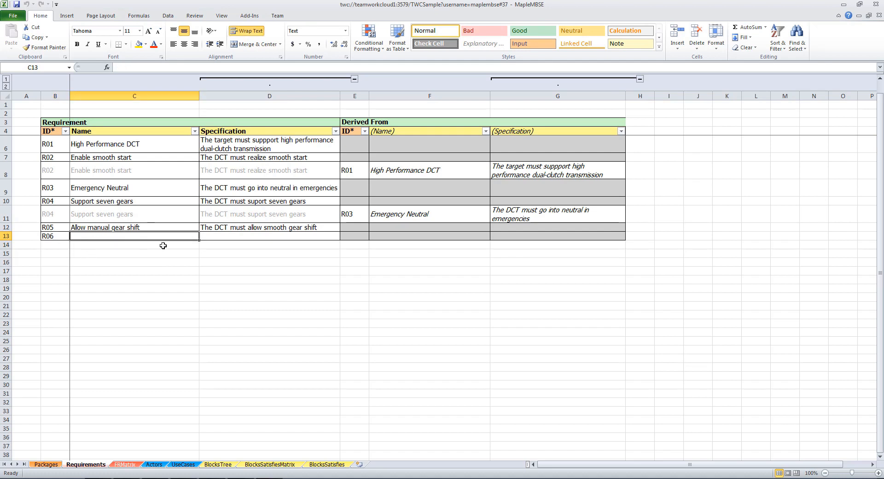
pyautogui.write('Per')
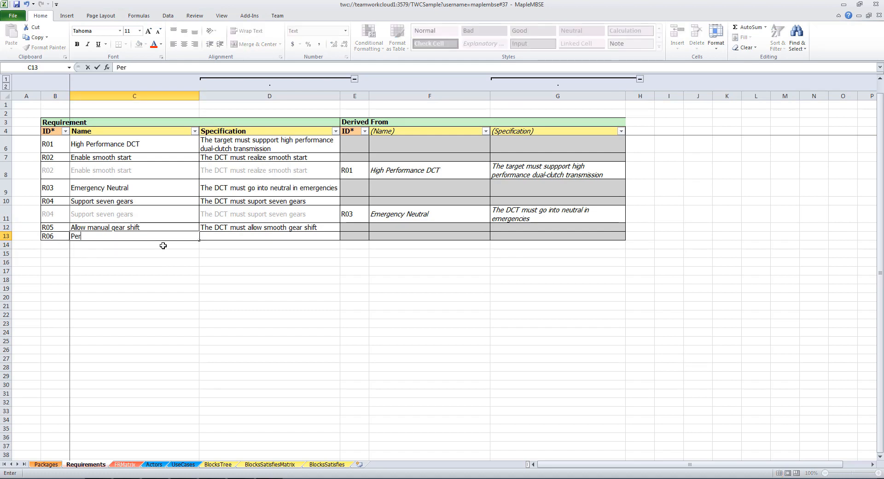
pyautogui.write('formanceRE')
pyautogui.write('quirement')
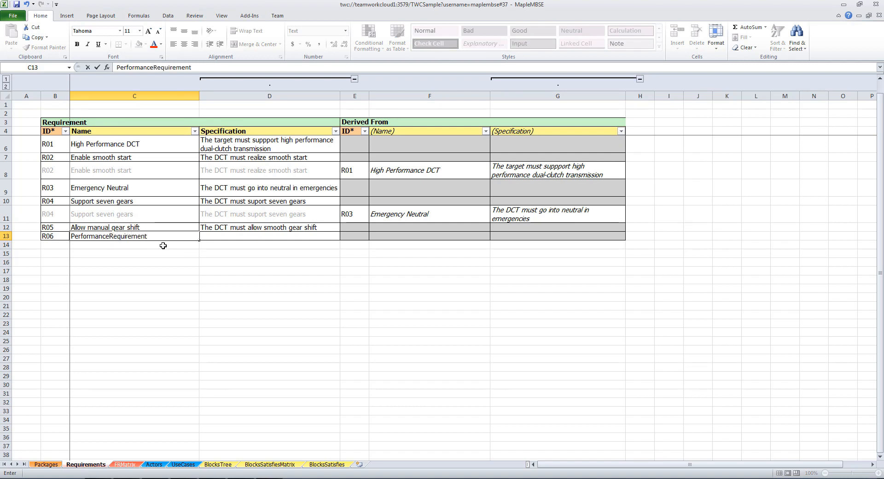
pyautogui.press('Tab')
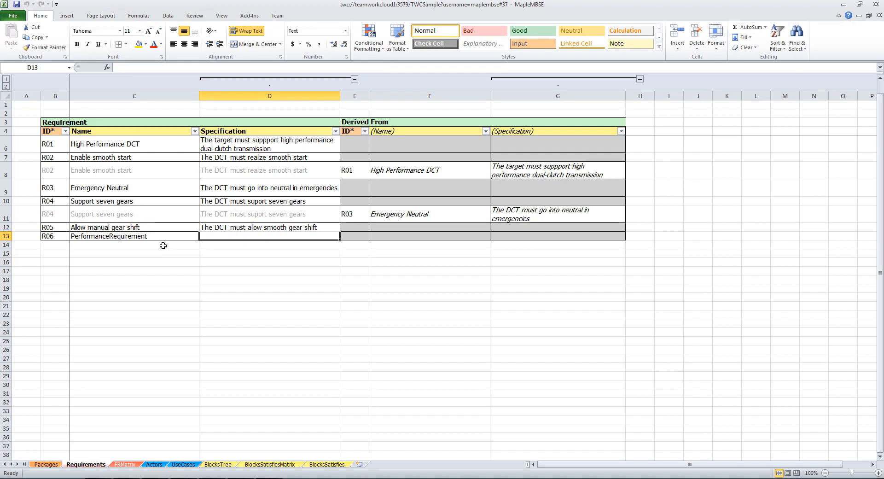
# Set the specification of requirement R06 to "The car should reach 60kmph in 6 second."
pyautogui.write('The car')
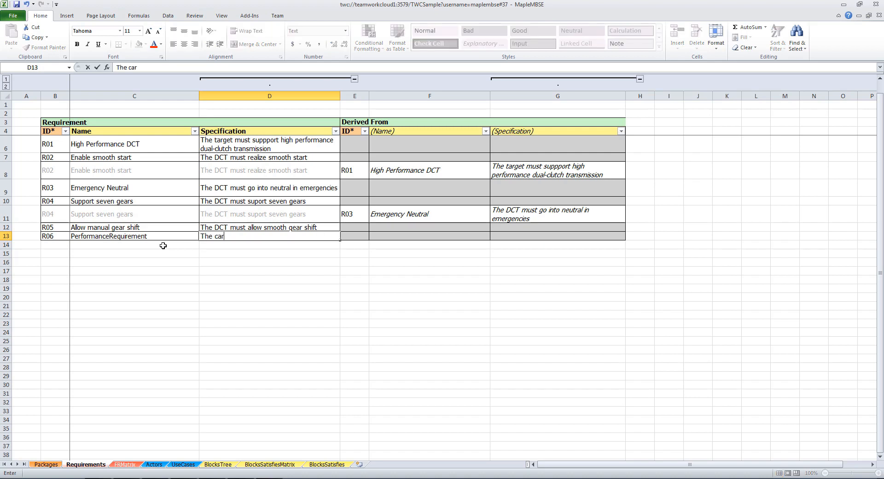
pyautogui.write(' should reach 60')
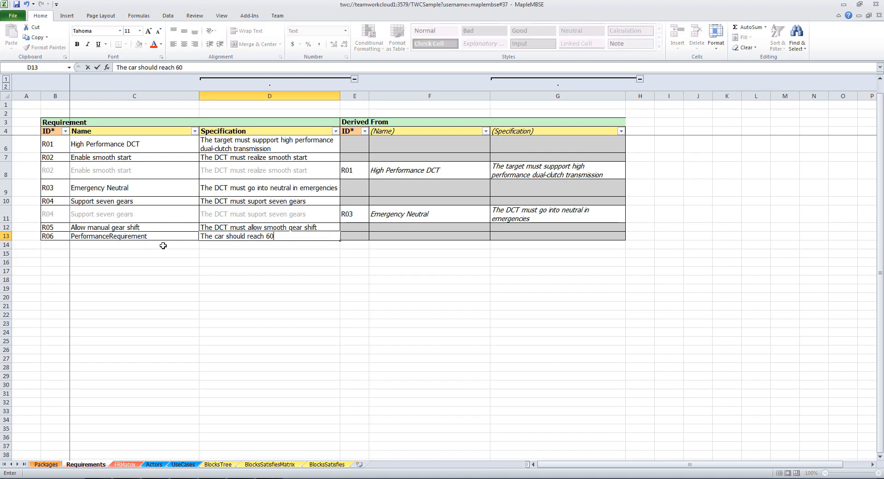
pyautogui.write('kmph in 6 secon')
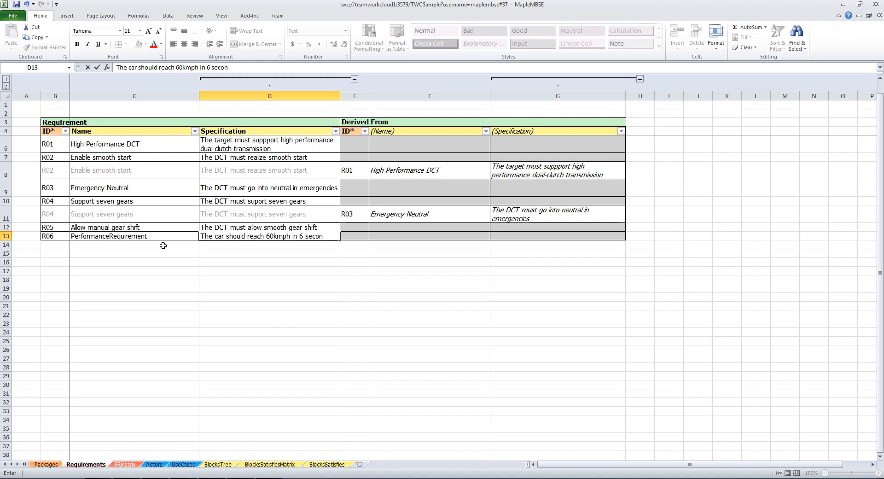
pyautogui.write('d.')
pyautogui.press('Return')
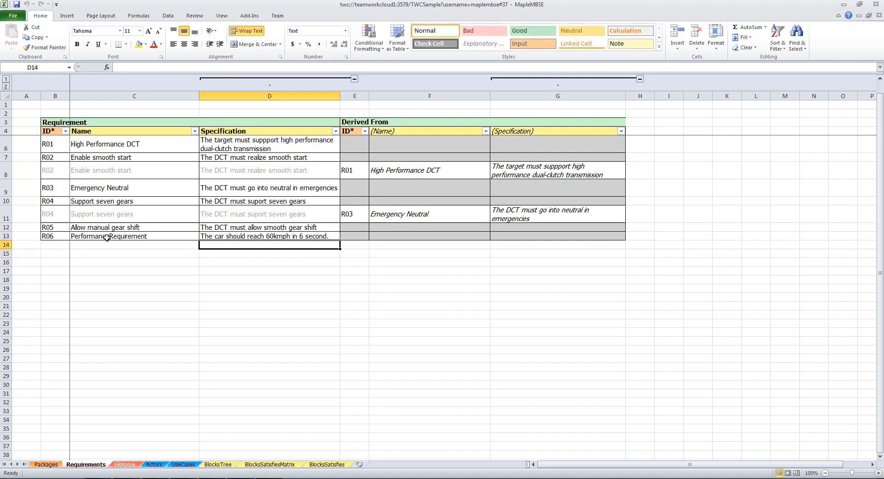
pyautogui.click(113, 238)
pyautogui.click(222, 238)
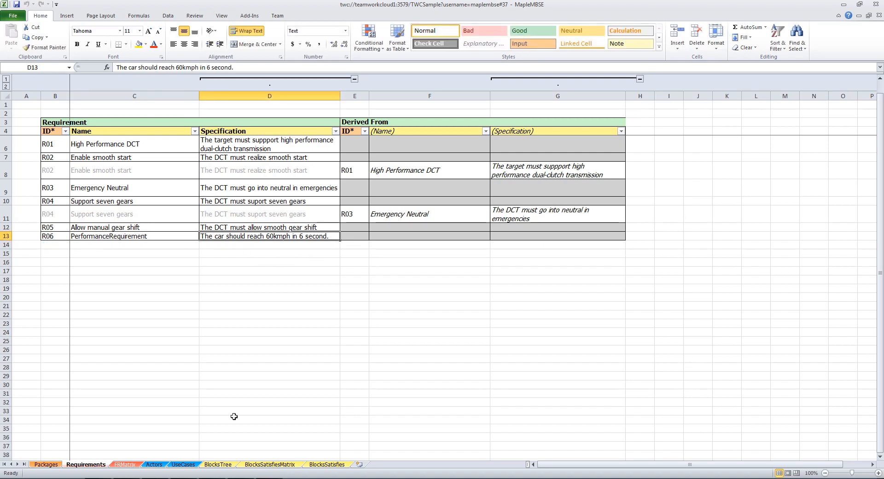
# Mark R06 PerformanceRequirement as derived from R05 Allow manual gear shift by entering X in the FRMatrix sheet
pyautogui.click(125, 464)
pyautogui.click(5, 355)
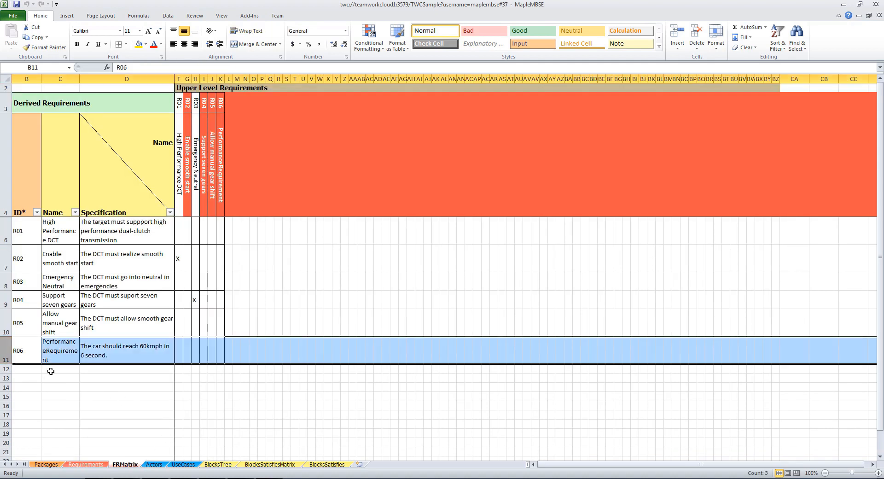
pyautogui.click(222, 79)
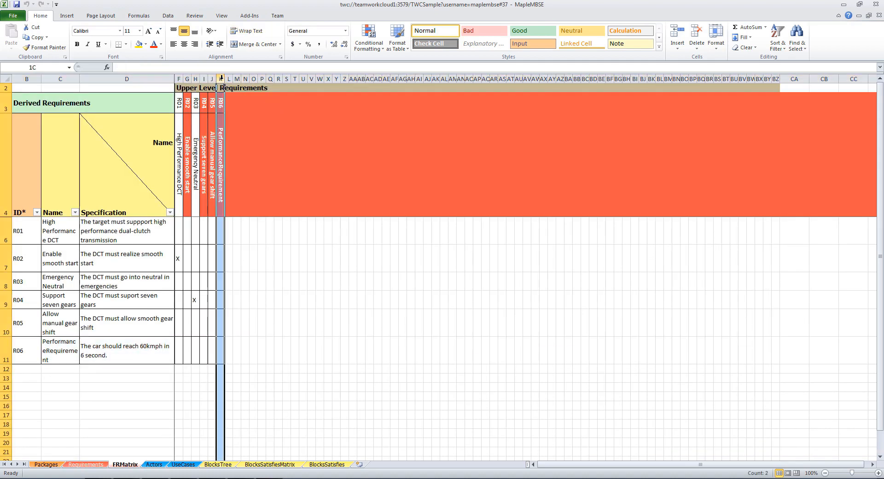
pyautogui.click(320, 166)
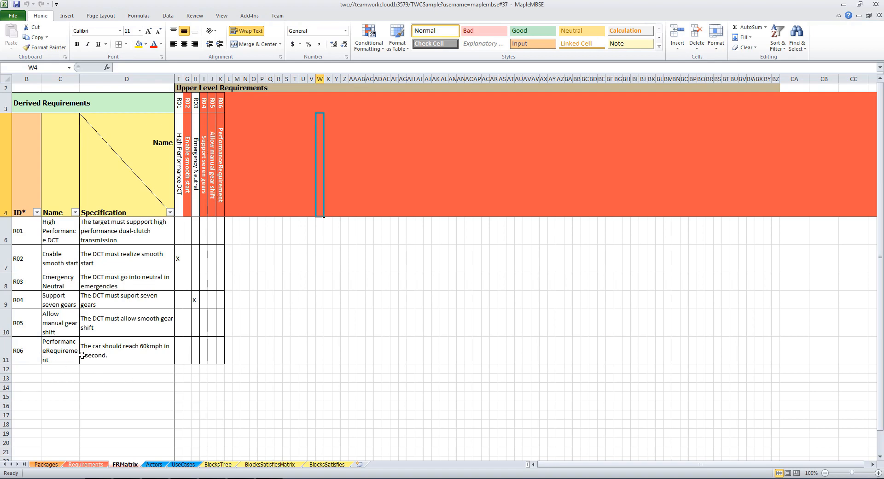
pyautogui.click(211, 355)
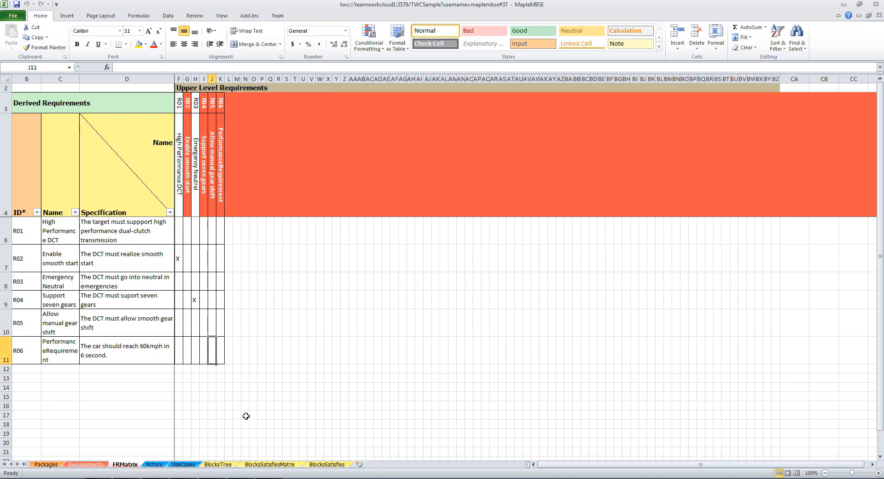
pyautogui.write('X')
pyautogui.click(253, 415)
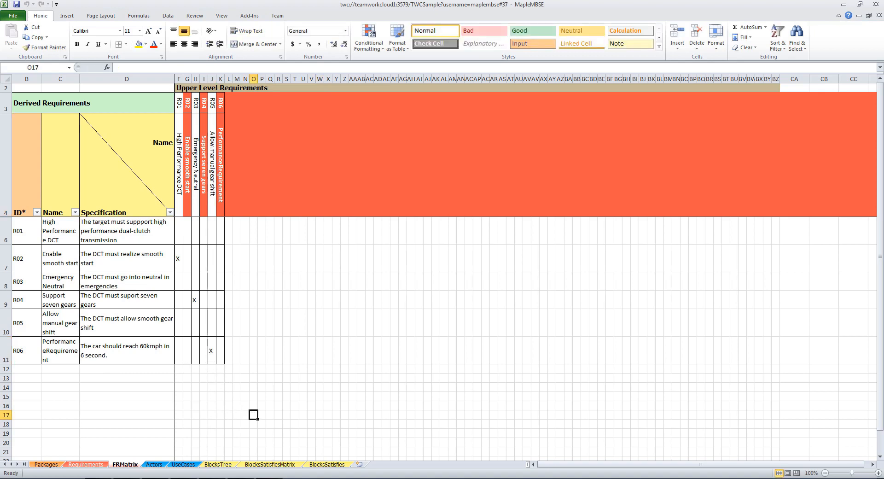
# Check the derived row of R06 PerformanceRequirement on the Requirements sheet
pyautogui.click(86, 464)
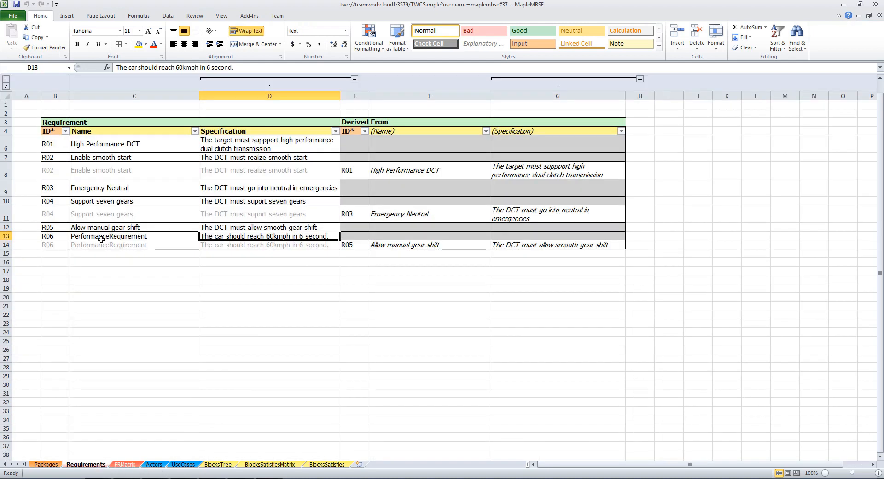
pyautogui.click(6, 244)
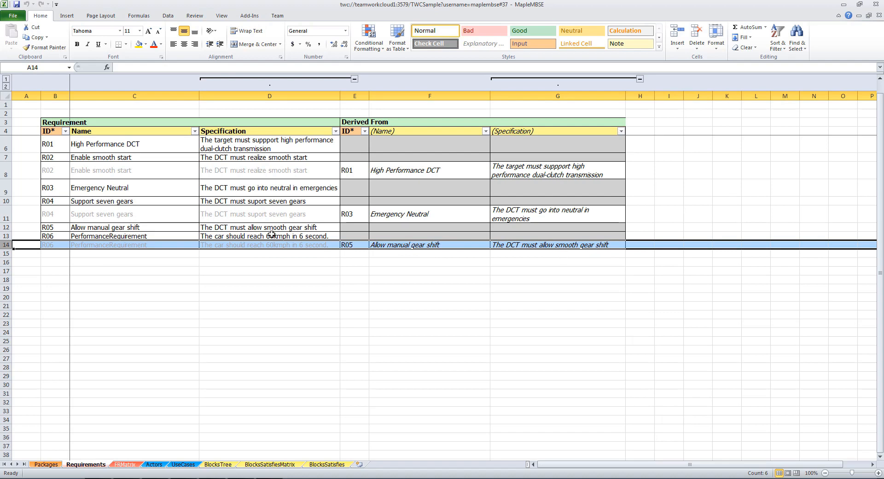
pyautogui.click(138, 242)
pyautogui.click(182, 273)
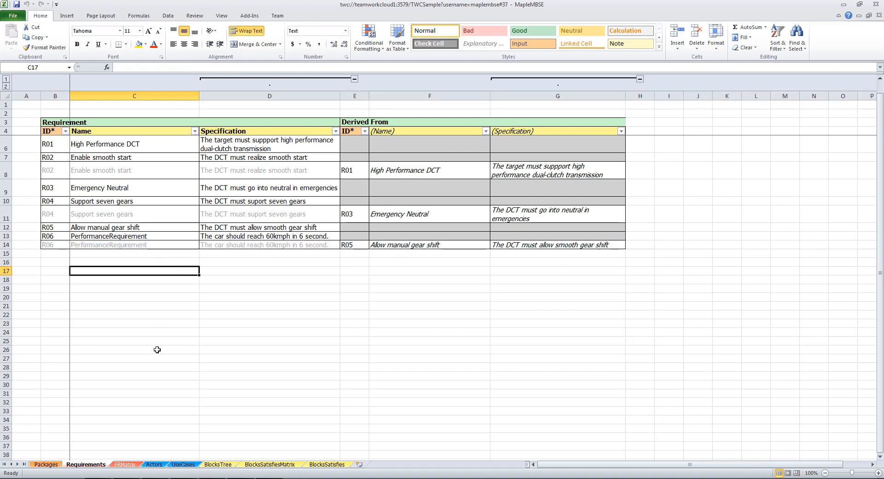
# Remove the X linking R06 to R05 in the FRMatrix sheet and return to the first empty row of the Requirements sheet
pyautogui.click(130, 465)
pyautogui.click(212, 351)
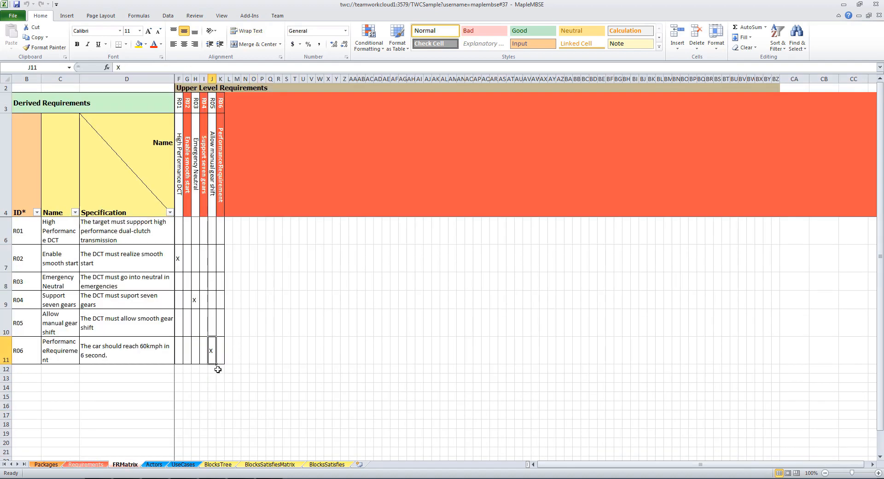
pyautogui.press('Delete')
pyautogui.click(230, 374)
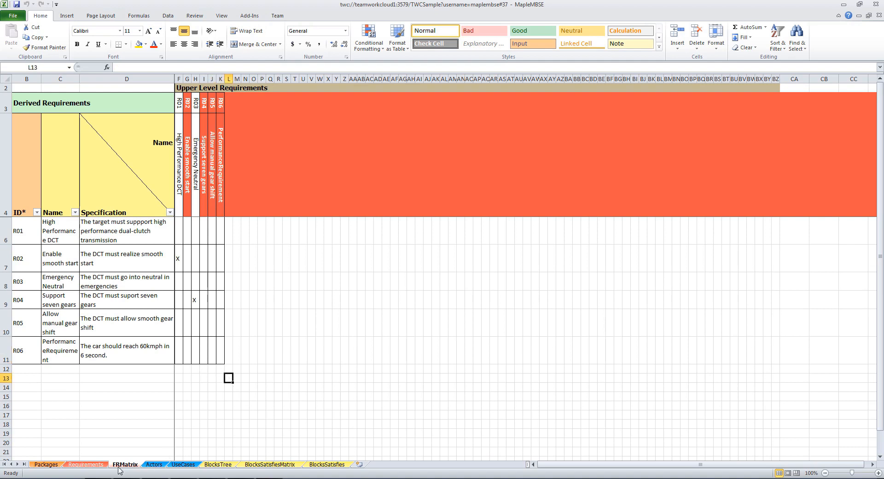
pyautogui.click(86, 464)
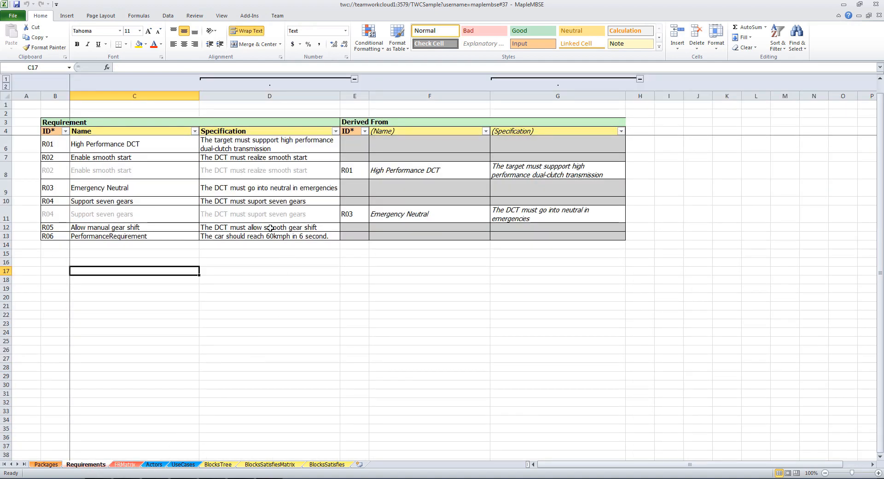
pyautogui.click(58, 244)
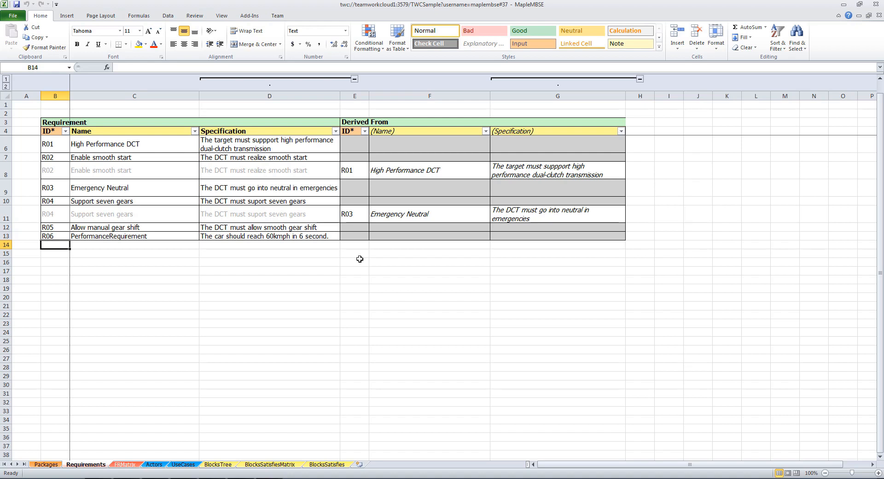
# Mark R06 PerformanceRequirement as derived from R05 Allow manual gear shift again with an X in the FRMatrix sheet
pyautogui.click(125, 463)
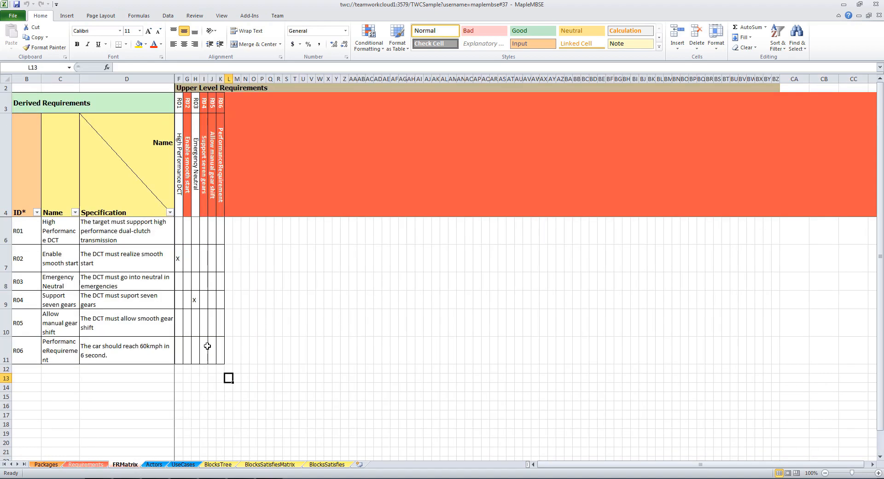
pyautogui.click(207, 345)
pyautogui.write('x')
pyautogui.click(317, 317)
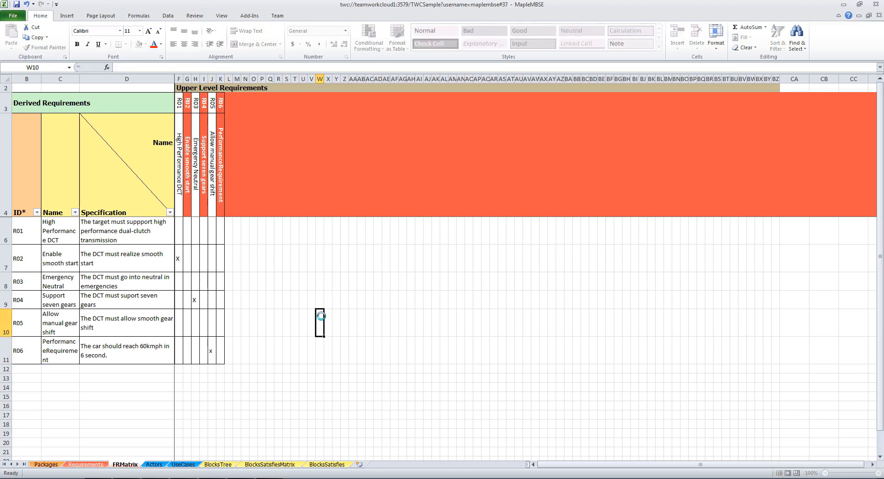
pyautogui.click(214, 356)
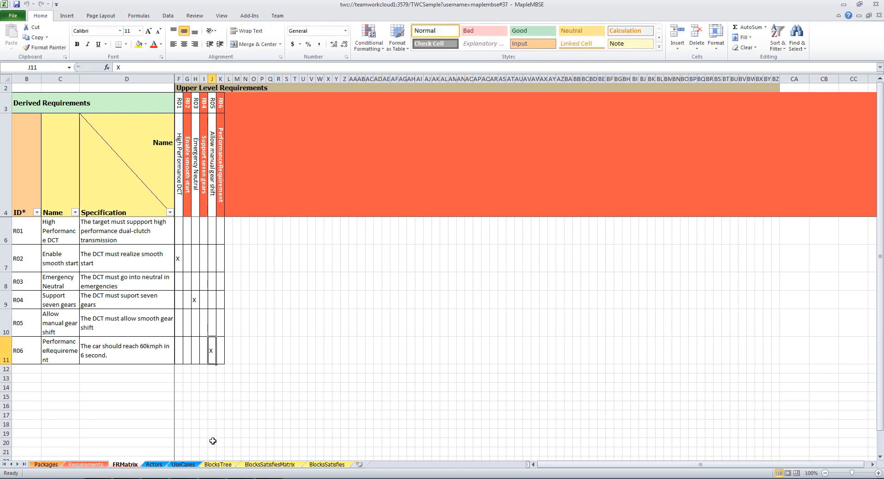
# Look through the Actors and UseCases sheets, and widen the Block Top level column of the BlocksTree sheet to fit its names
pyautogui.click(155, 464)
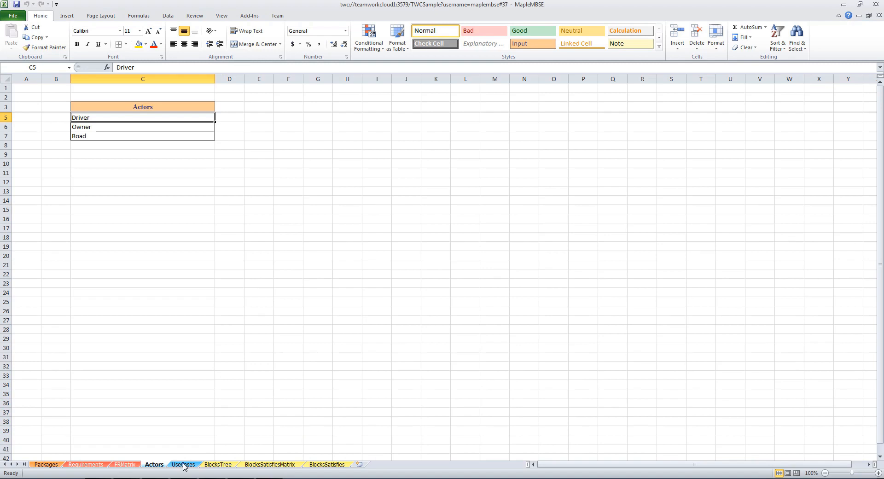
pyautogui.click(183, 464)
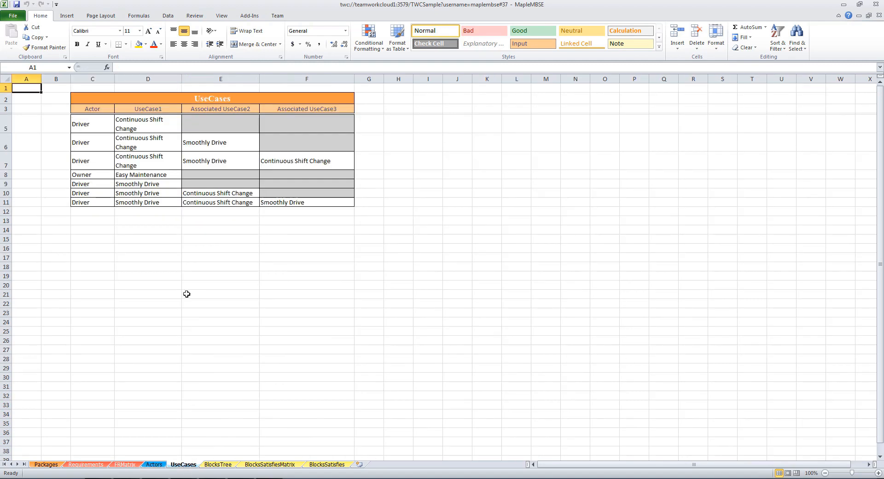
pyautogui.click(218, 464)
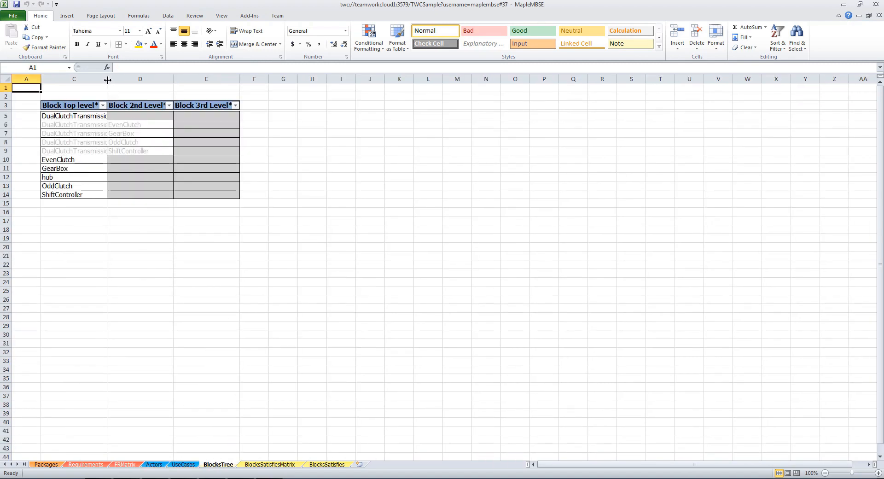
pyautogui.moveTo(108, 79); pyautogui.dragTo(151, 93)
# Add a top-level block named Gear A in the first empty row of the BlocksTree sheet
pyautogui.click(112, 205)
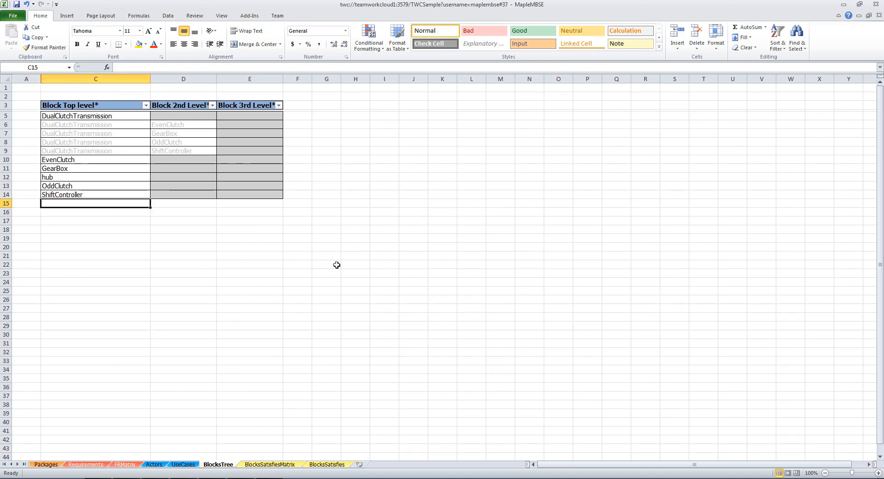
pyautogui.write('Gear A')
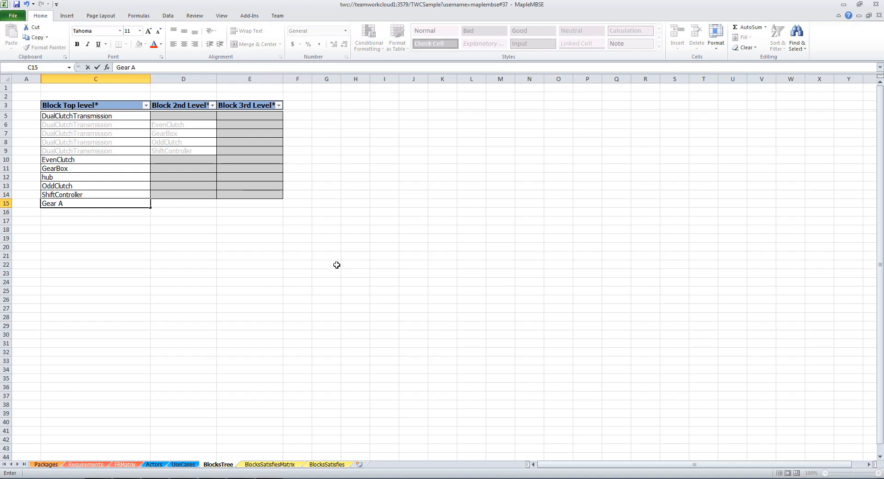
pyautogui.press('Return')
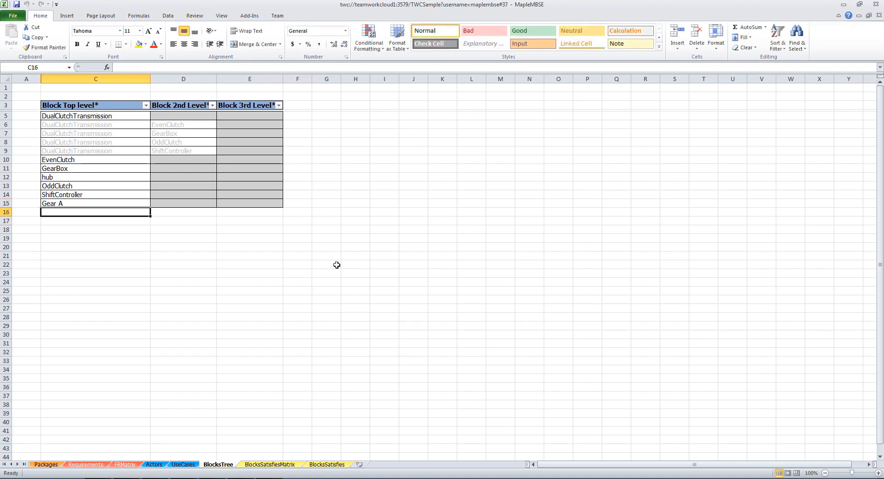
# Add a row below Gear A with GearBox as the top-level block and Gear A as its second-level block
pyautogui.write('Gear')
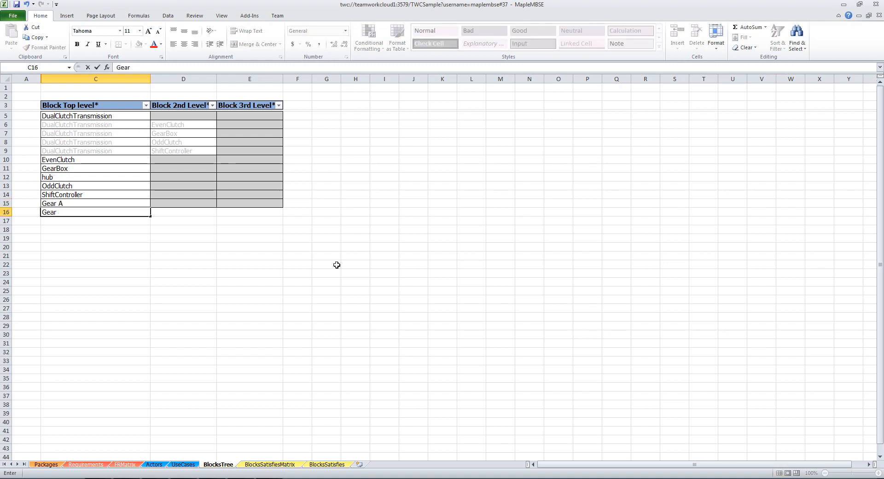
pyautogui.write('B')
pyautogui.press('Tab')
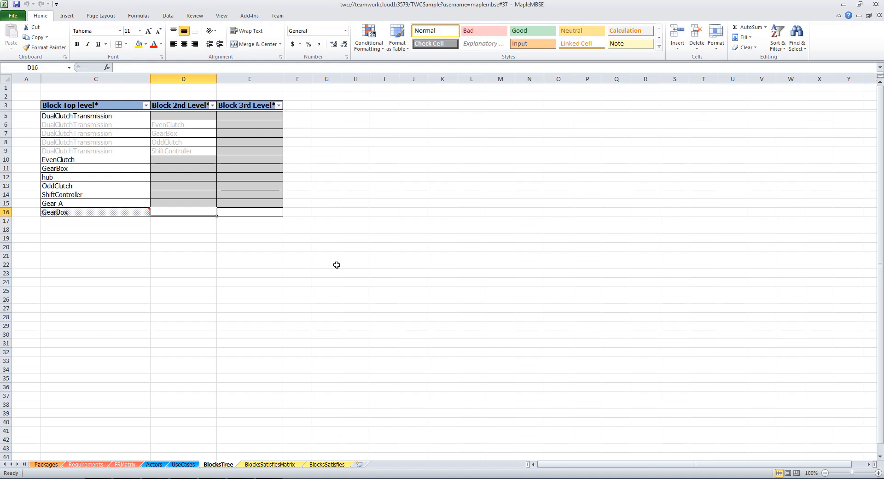
pyautogui.write('Gear A')
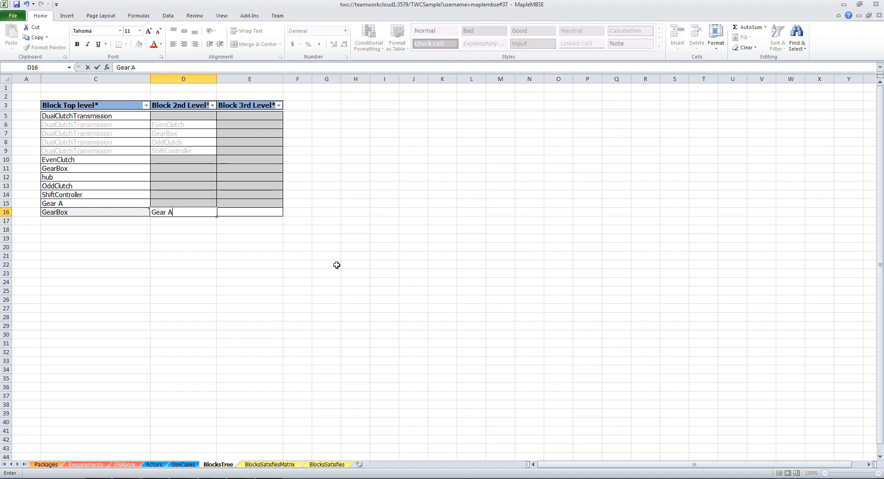
pyautogui.press('Return')
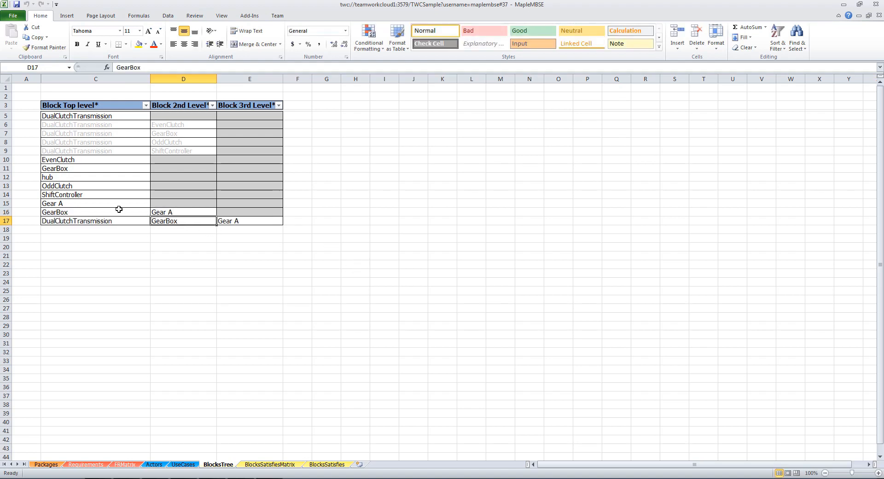
# Examine how the Gear A relation appears in the GearBox and DualClutchTransmission rows of the BlocksTree sheet
pyautogui.click(119, 211)
pyautogui.moveTo(152, 212); pyautogui.dragTo(184, 212)
pyautogui.click(197, 251)
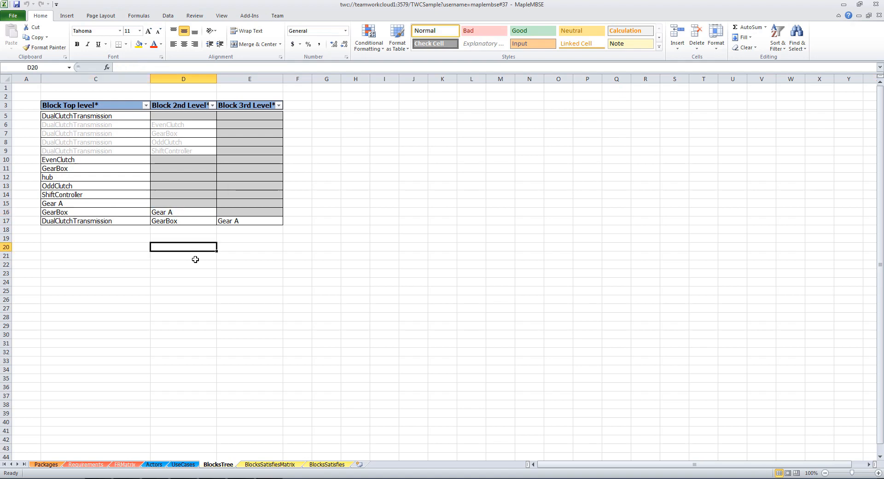
pyautogui.click(164, 210)
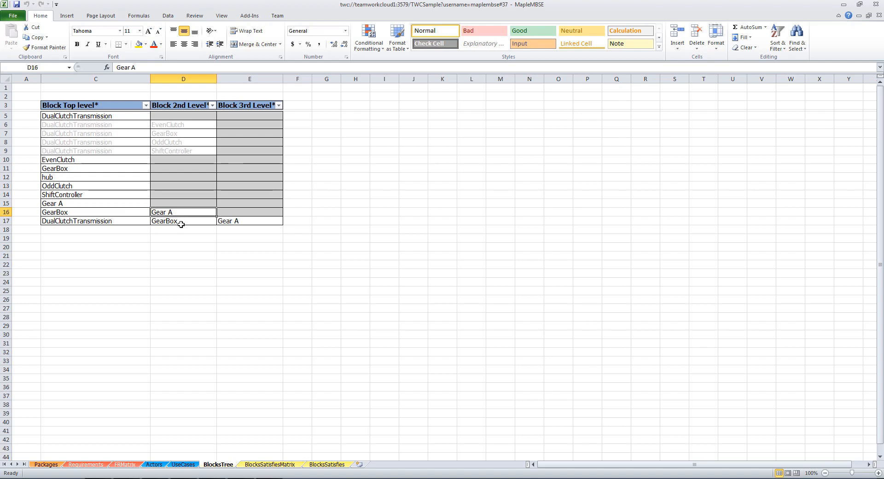
pyautogui.click(113, 212)
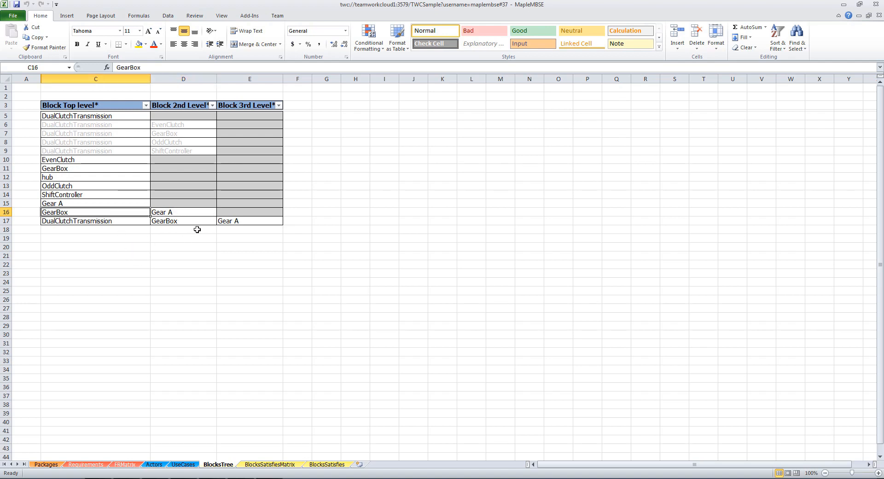
pyautogui.click(183, 223)
pyautogui.click(237, 222)
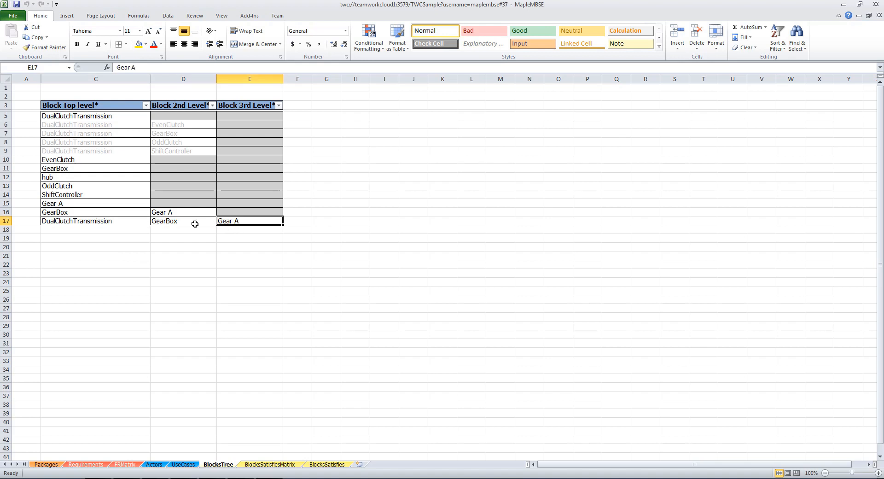
pyautogui.click(187, 223)
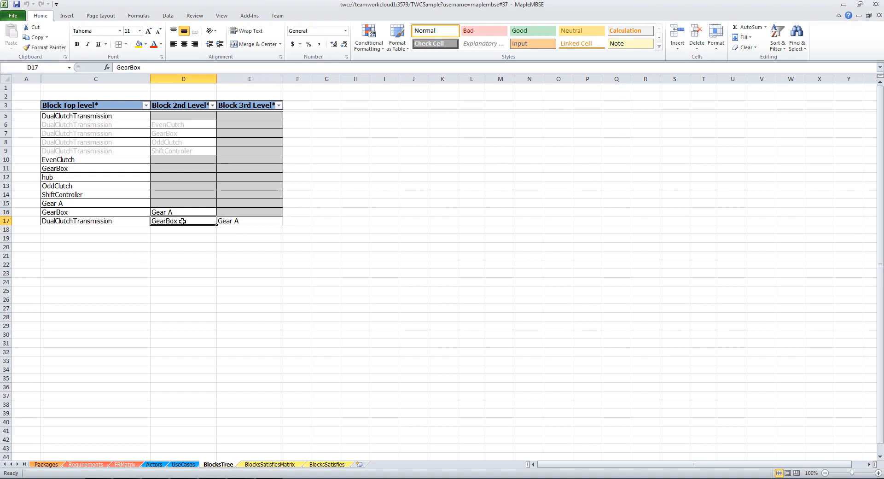
pyautogui.click(102, 223)
pyautogui.click(117, 240)
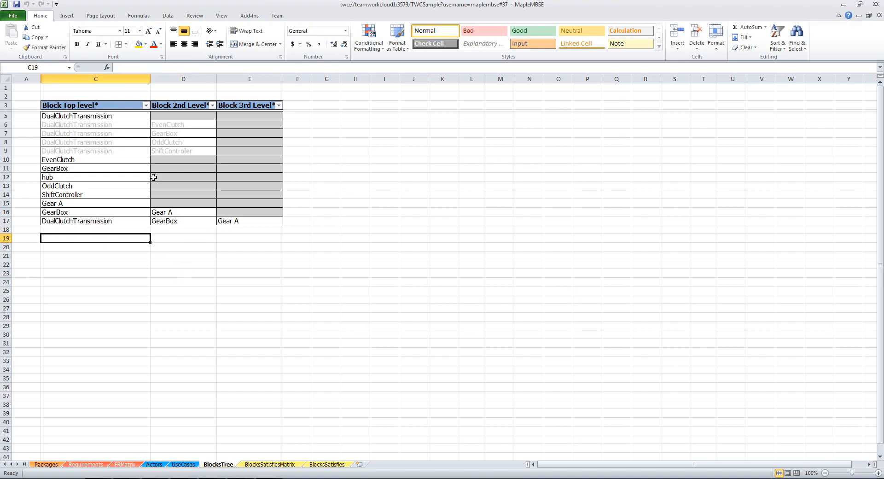
pyautogui.moveTo(106, 133); pyautogui.dragTo(155, 134)
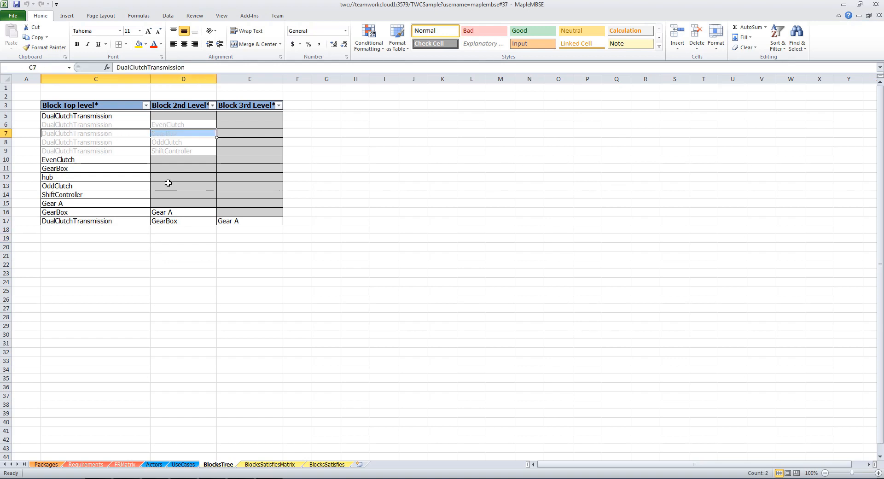
pyautogui.click(175, 281)
pyautogui.click(151, 257)
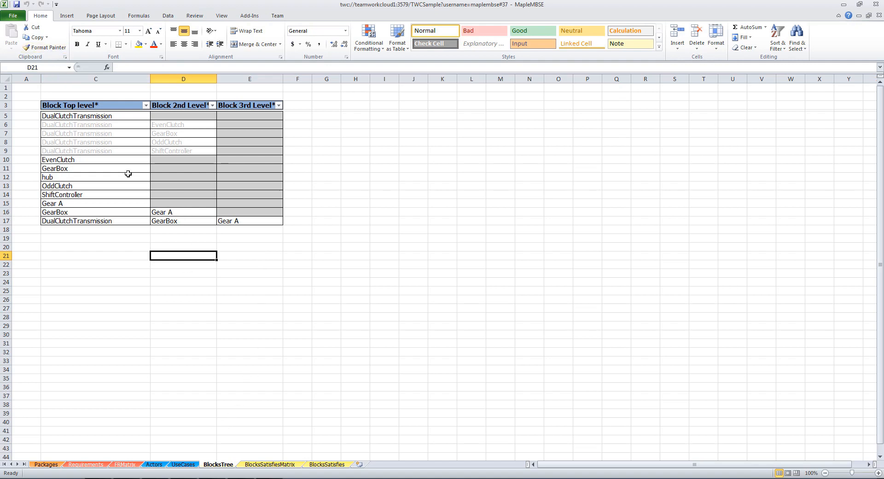
# Commit the changes to Teamwork Cloud with the message "new part relation & requirements"
pyautogui.click(16, 6)
pyautogui.write('new ')
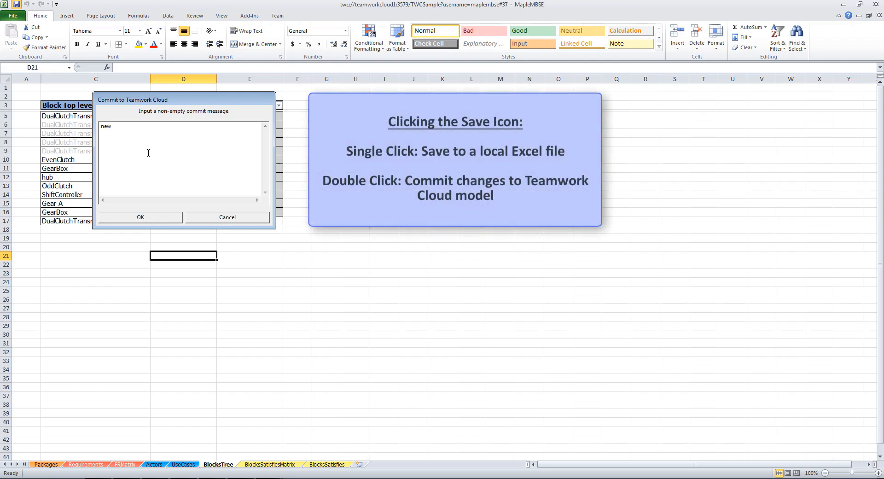
pyautogui.write('part relation & req')
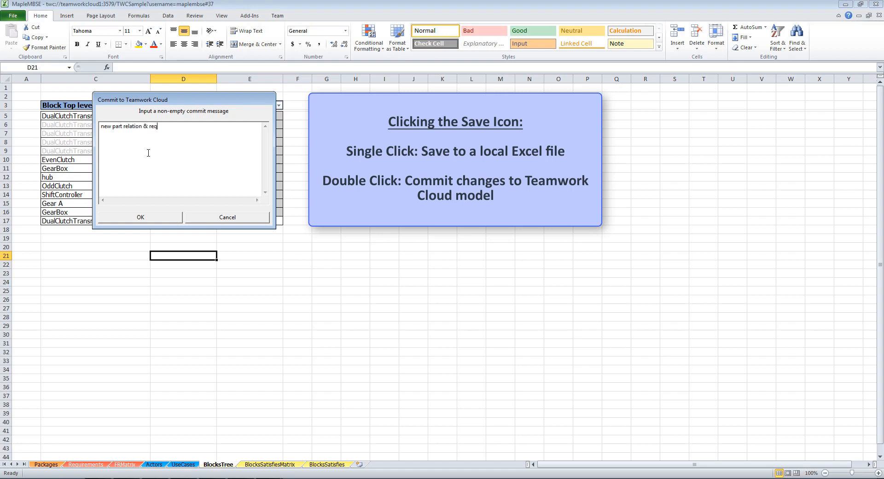
pyautogui.write('uirements')
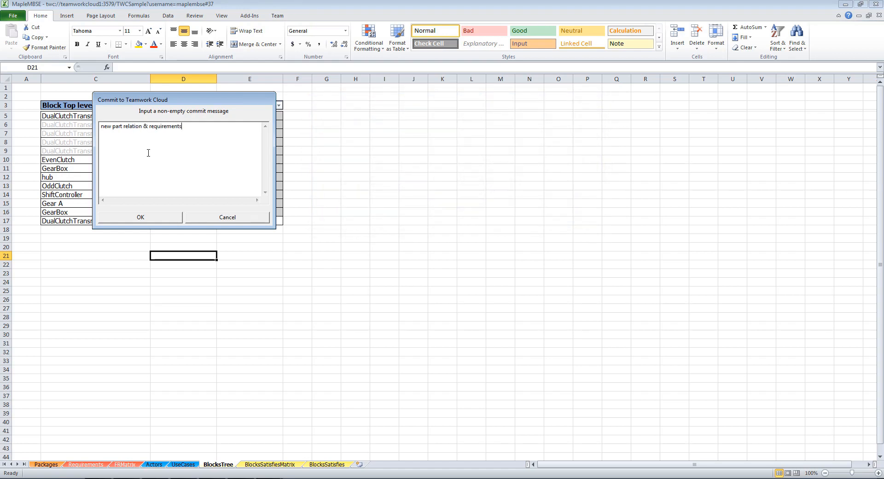
pyautogui.click(161, 219)
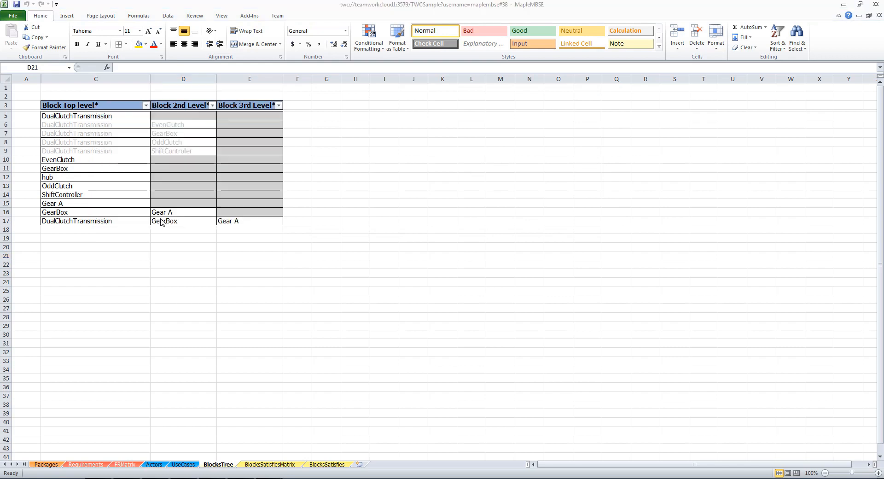
# Switch to MagicDraw and update the TWCSample project from the server
pyautogui.hotkey('alt', 'Tab')
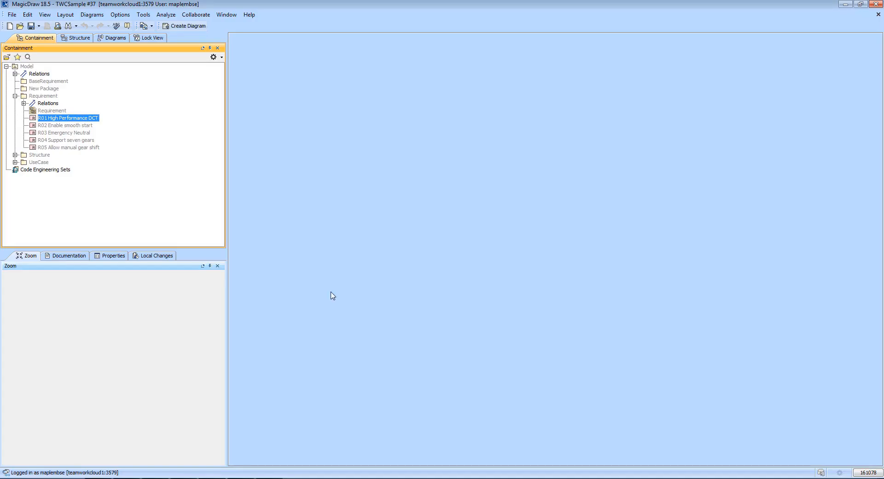
pyautogui.click(196, 14)
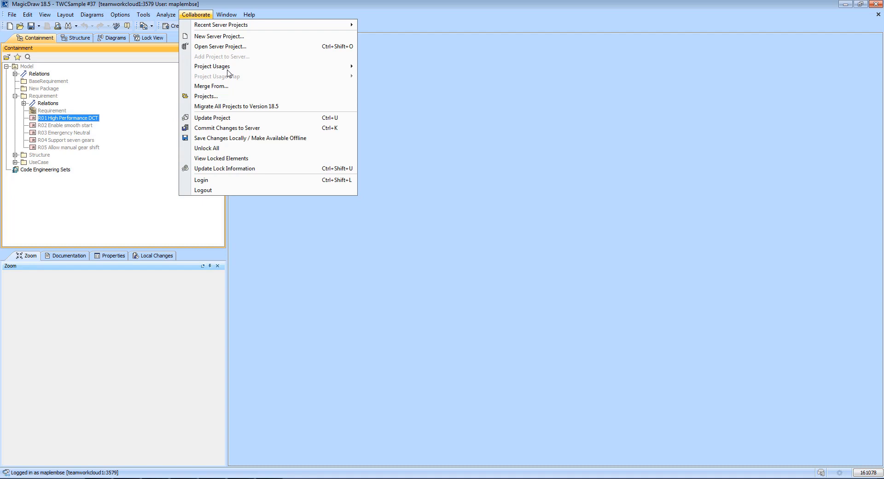
pyautogui.click(221, 118)
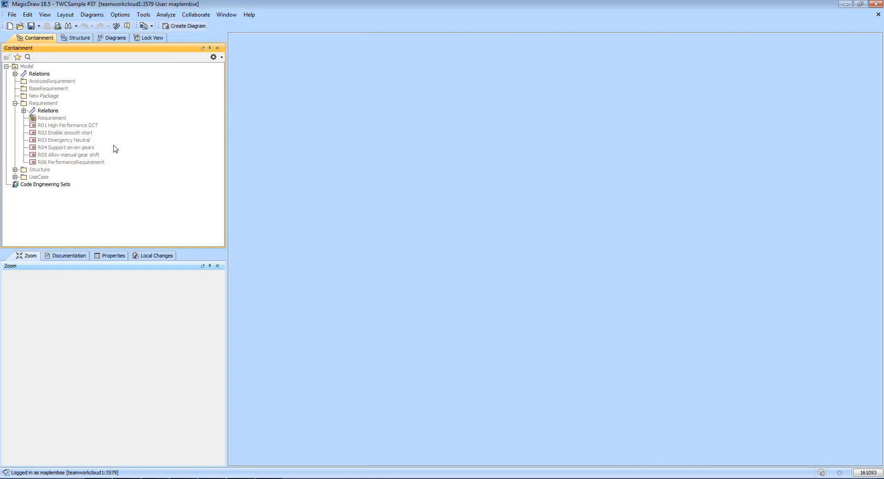
# Open the Requirement diagram, try to place R06 PerformanceRequirement on it, and lock the diagram content for edit
pyautogui.click(44, 118)
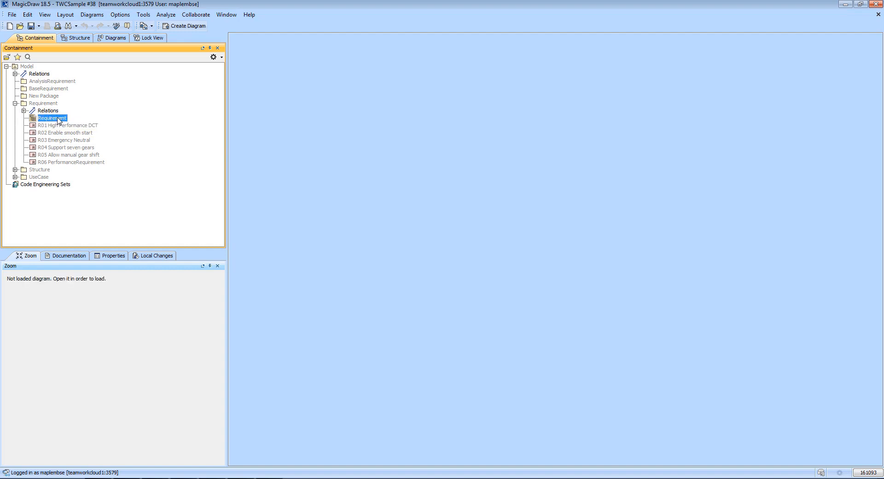
pyautogui.doubleClick(59, 119)
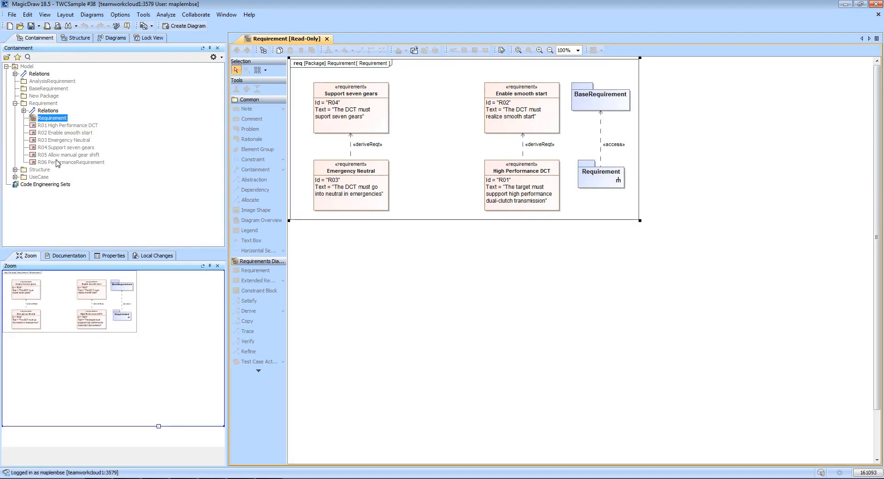
pyautogui.moveTo(57, 163); pyautogui.dragTo(430, 123)
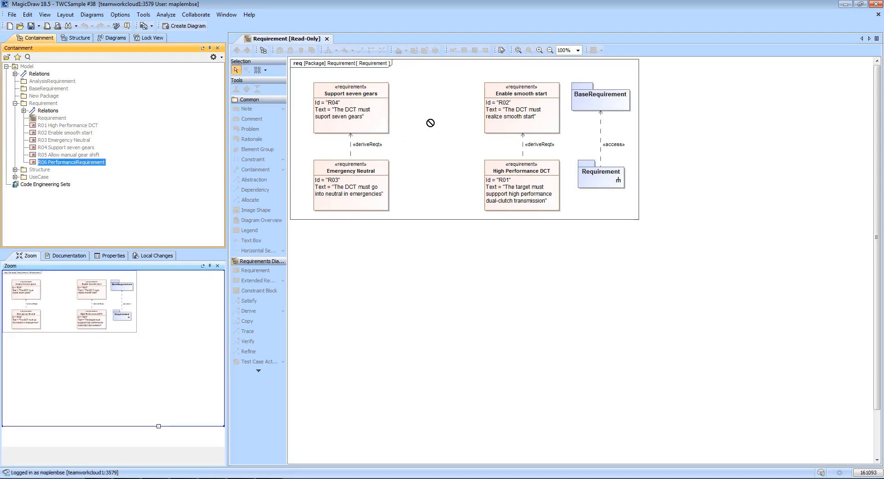
pyautogui.rightClick(430, 121)
pyautogui.moveTo(456, 126)
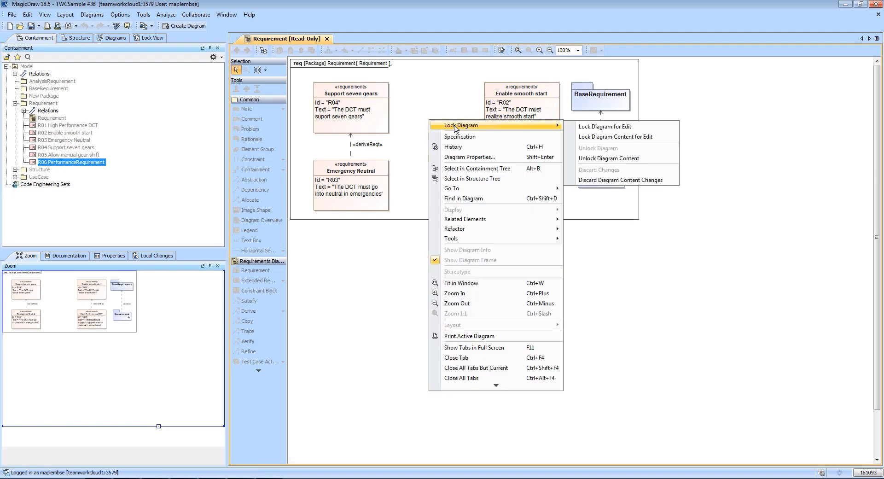
pyautogui.click(633, 137)
# Place R06 PerformanceRequirement in the gap between the two deriveReqt pairs of the Requirement diagram and expand the Requirement package's relations
pyautogui.moveTo(80, 165); pyautogui.dragTo(485, 151)
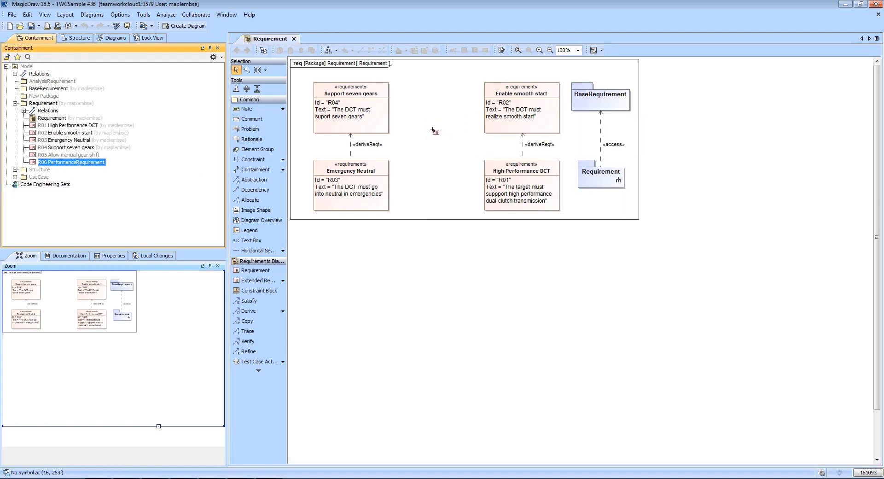
pyautogui.moveTo(433, 130)
pyautogui.mouseDown()
pyautogui.moveTo(485, 237)
pyautogui.moveTo(429, 135)
pyautogui.mouseUp()
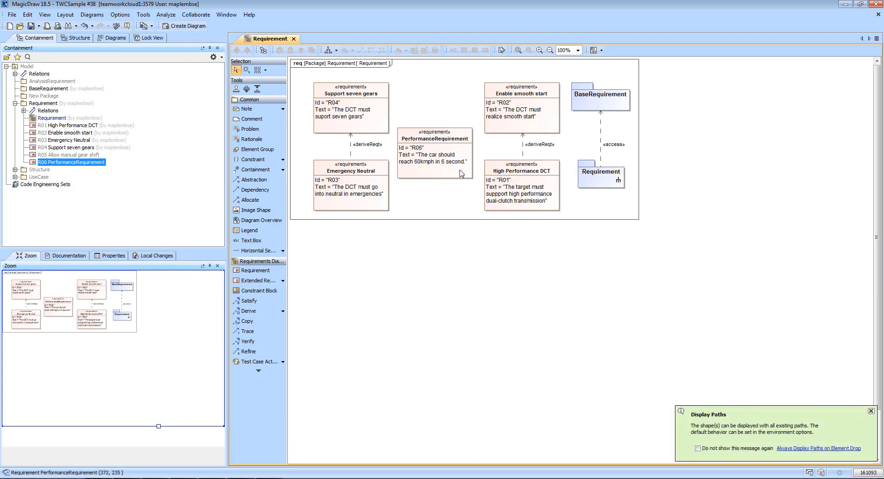
pyautogui.click(24, 111)
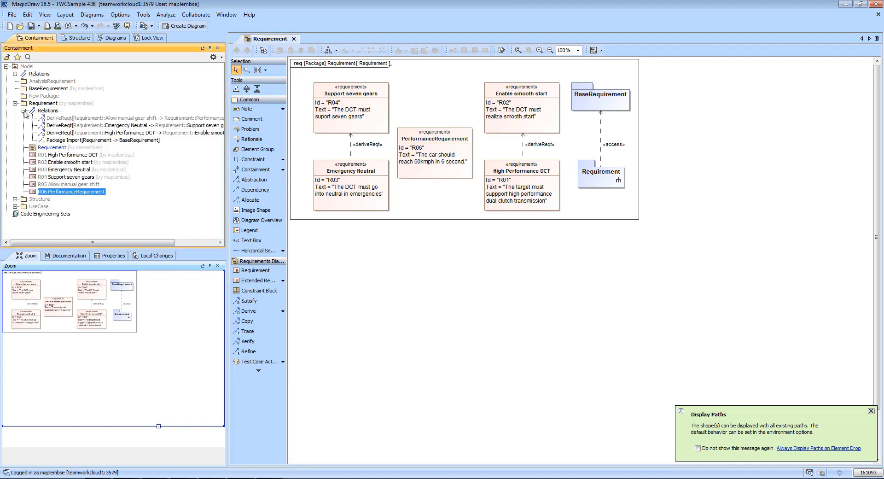
# Place the DeriveReqt relation from Allow manual gear shift to PerformanceRequirement on the Requirement diagram
pyautogui.click(451, 142)
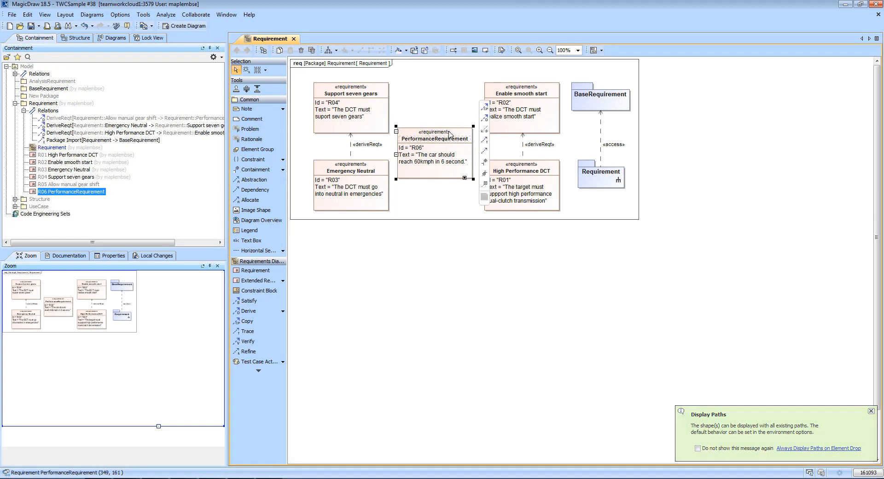
pyautogui.moveTo(205, 117); pyautogui.dragTo(451, 104)
pyautogui.click(479, 219)
# Apply Quick Diagram Layout to the Requirement diagram and check the PerformanceRequirement and Allow manual gear shift pair
pyautogui.hotkey('ctrl', 'q')
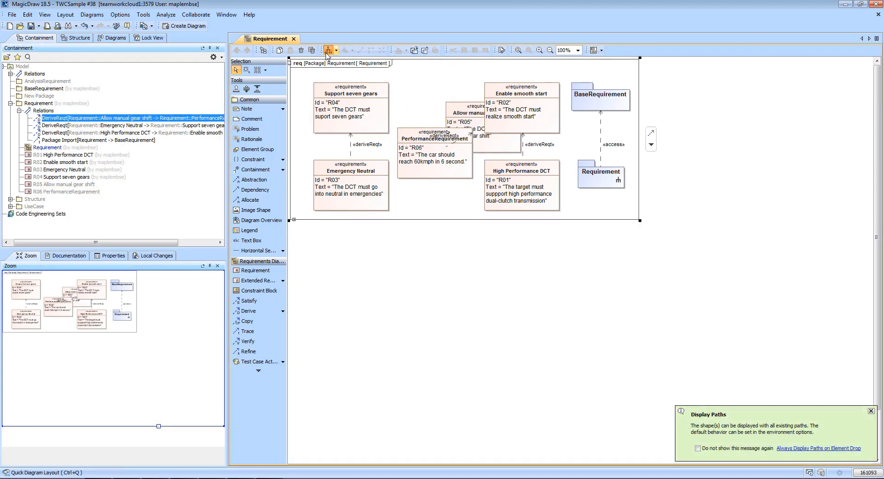
pyautogui.click(546, 273)
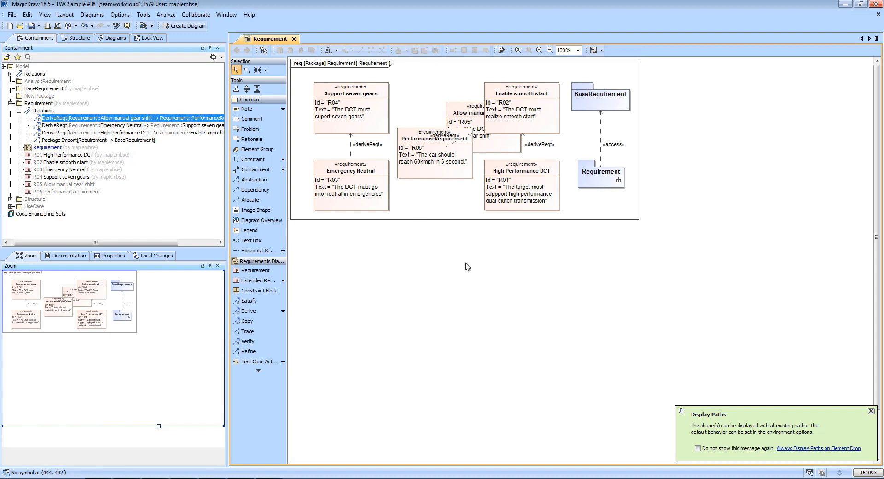
pyautogui.click(328, 50)
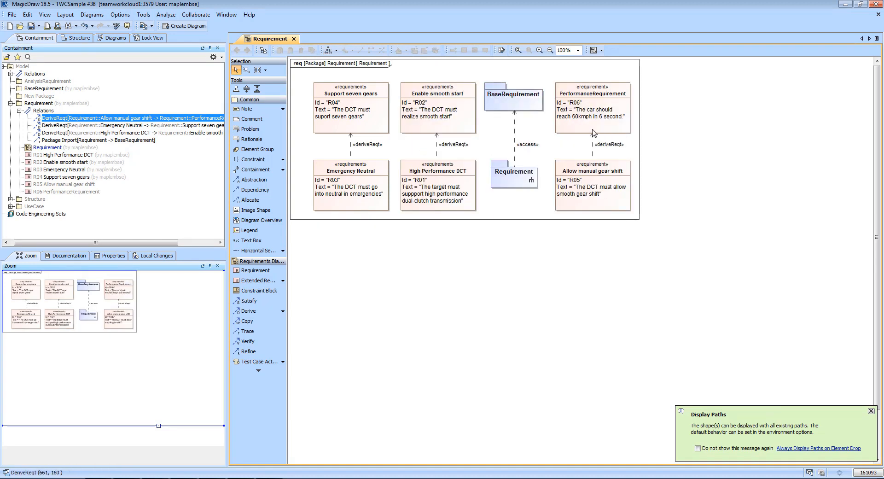
pyautogui.click(596, 99)
pyautogui.click(621, 167)
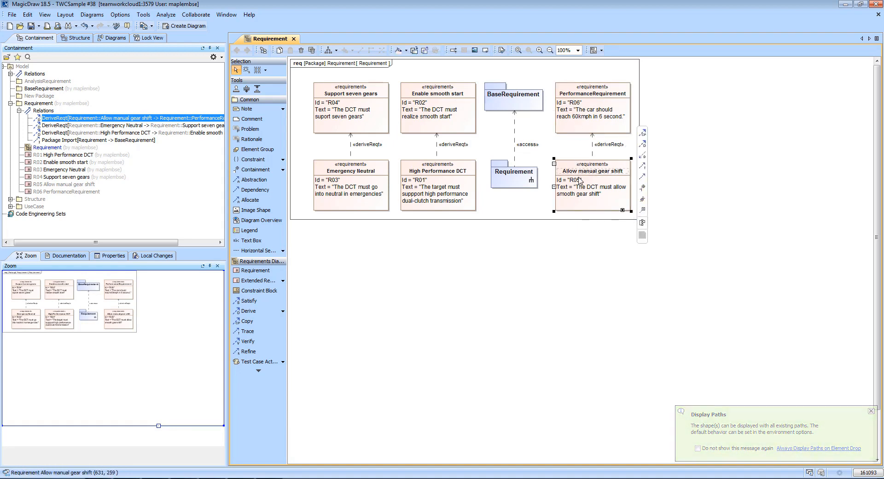
pyautogui.click(575, 244)
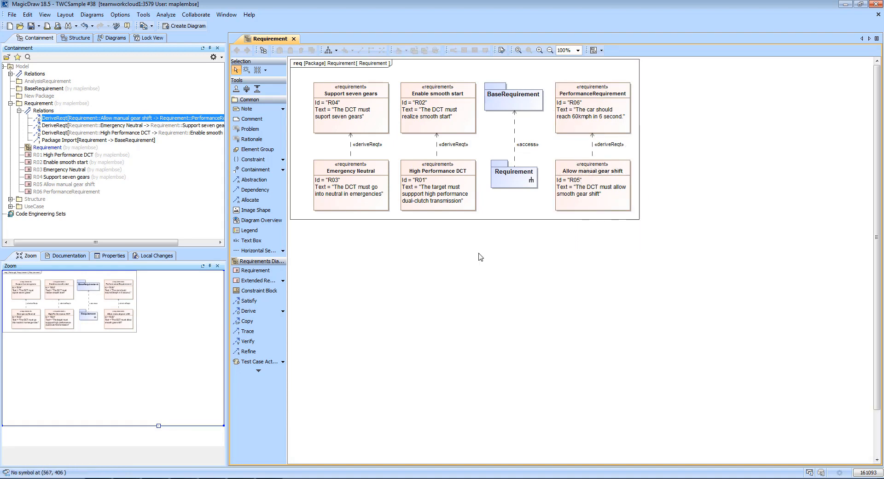
# Collapse the Requirement package, open the Structure diagram from the Structure package, and lock the diagram for edit
pyautogui.click(11, 103)
pyautogui.click(15, 110)
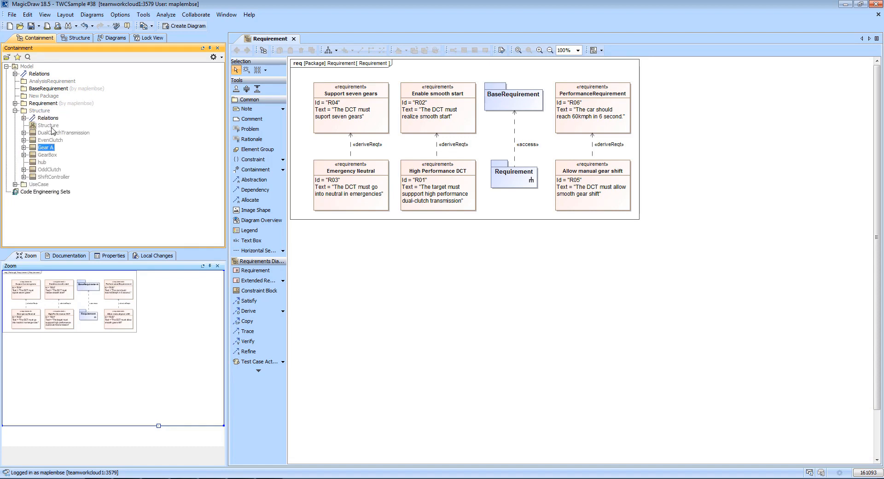
pyautogui.click(51, 126)
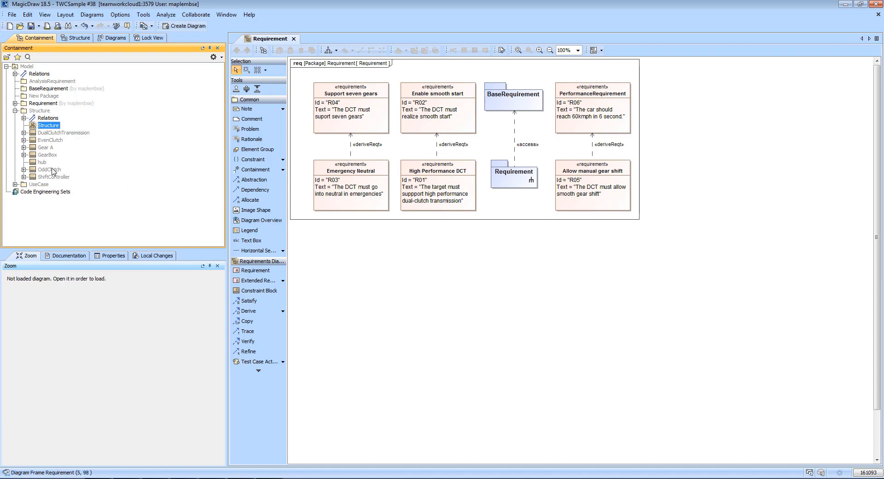
pyautogui.doubleClick(49, 127)
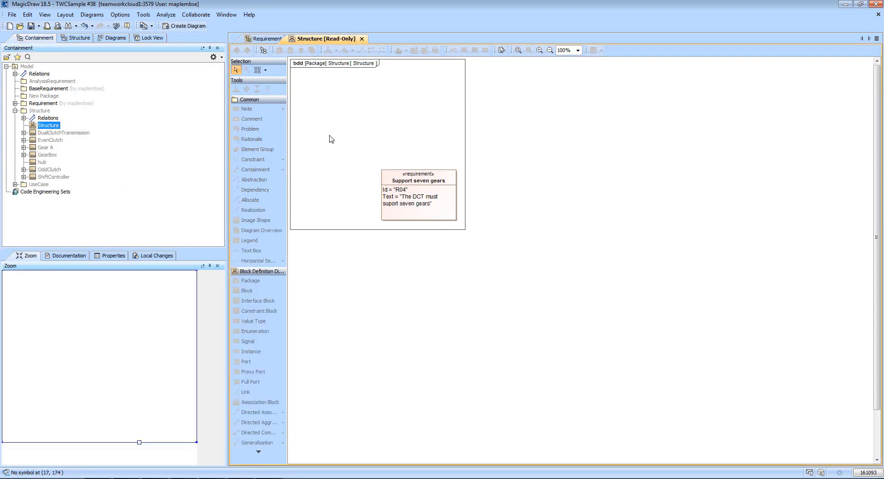
pyautogui.rightClick(326, 101)
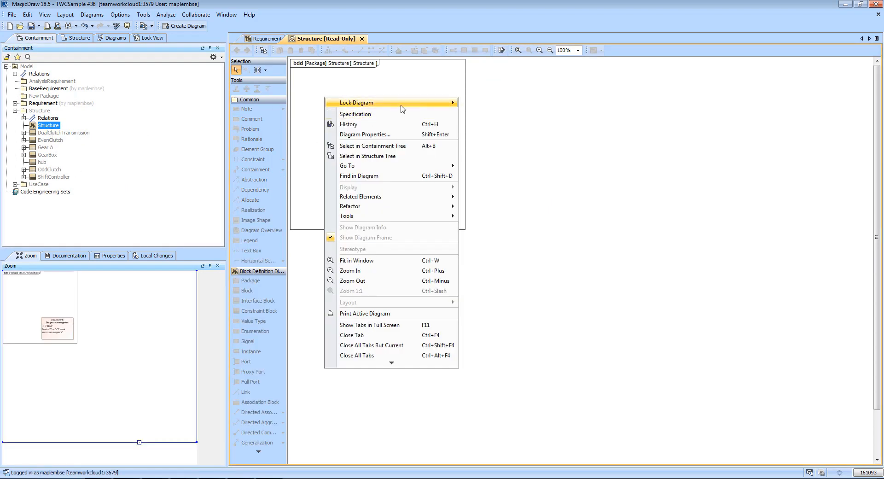
pyautogui.moveTo(453, 105)
pyautogui.click(511, 114)
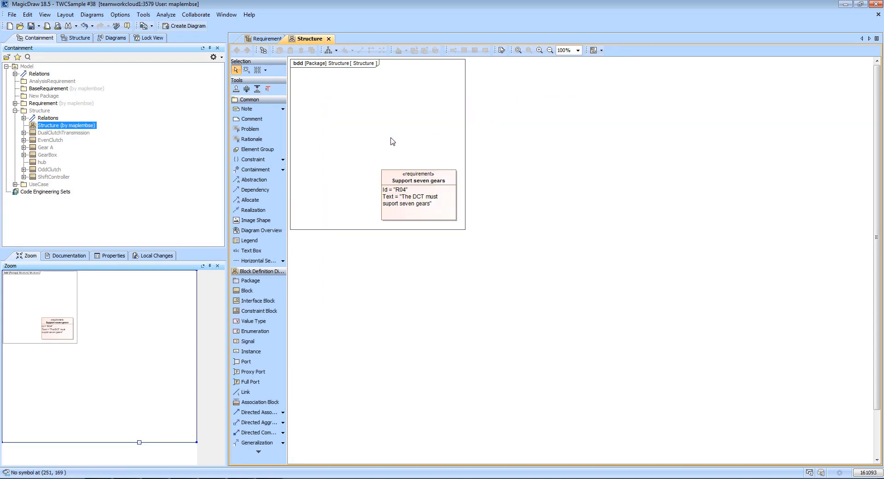
# Place the association between GearBox and Gear A above the requirement on the Structure diagram and move Gear A closer to GearBox
pyautogui.click(24, 118)
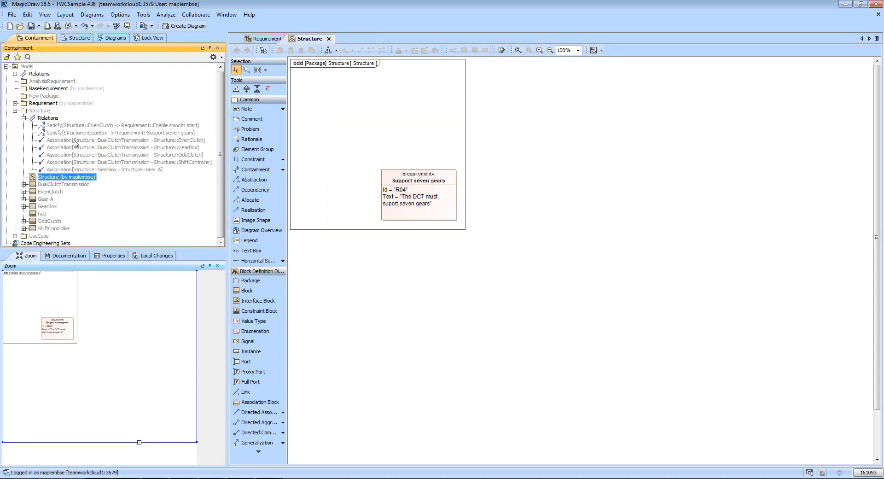
pyautogui.moveTo(111, 171); pyautogui.dragTo(266, 153)
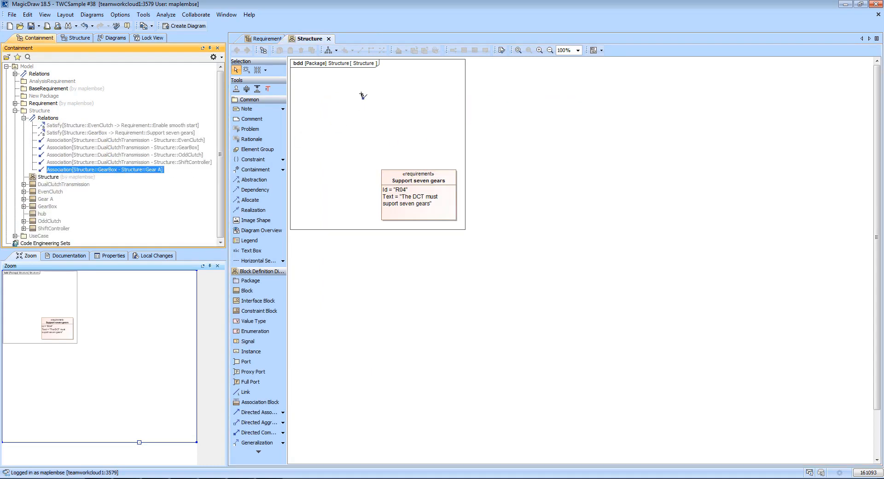
pyautogui.moveTo(363, 96); pyautogui.dragTo(363, 96)
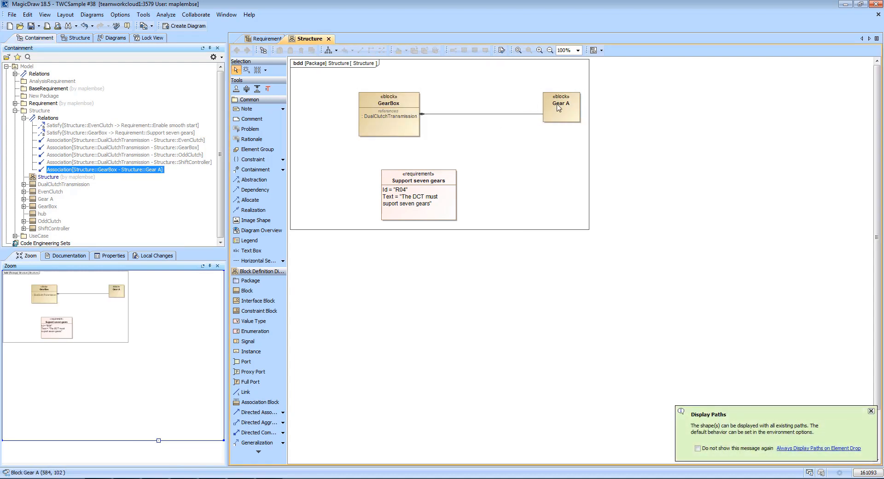
pyautogui.moveTo(558, 107); pyautogui.dragTo(487, 113)
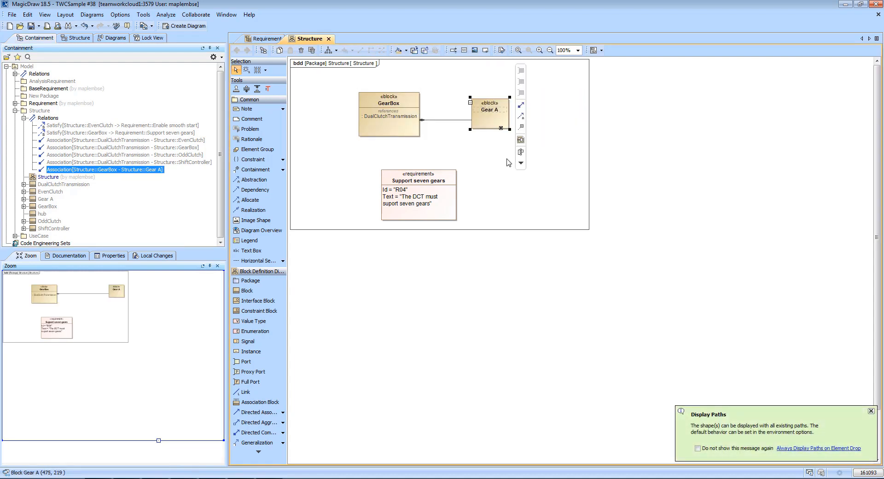
pyautogui.click(499, 121)
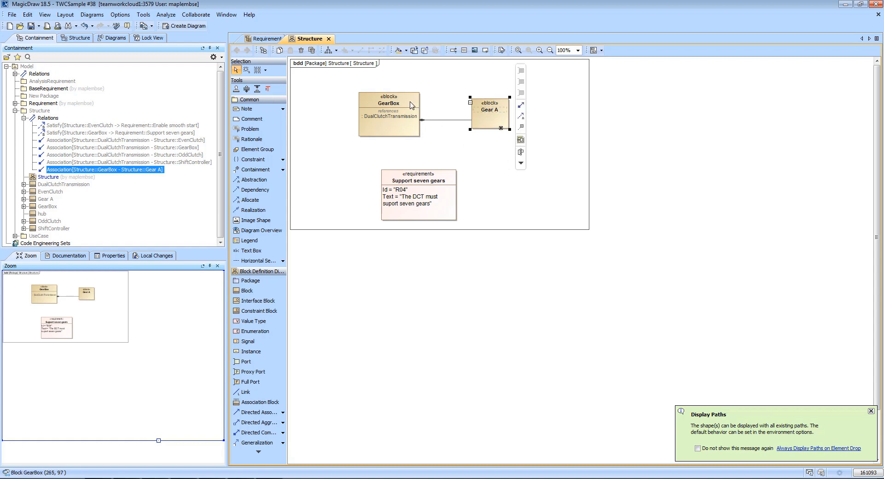
pyautogui.click(483, 159)
# Switch to MapleMBSE and view the block hierarchy on the BlocksTree sheet
pyautogui.click(270, 477)
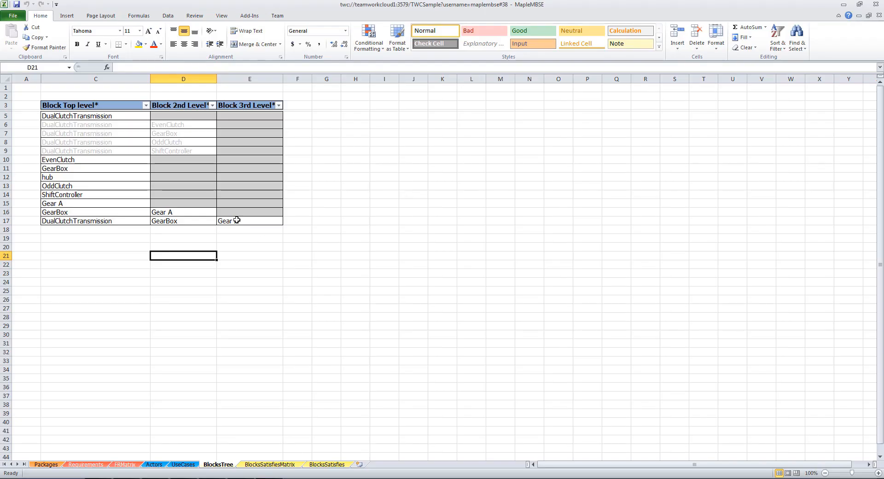